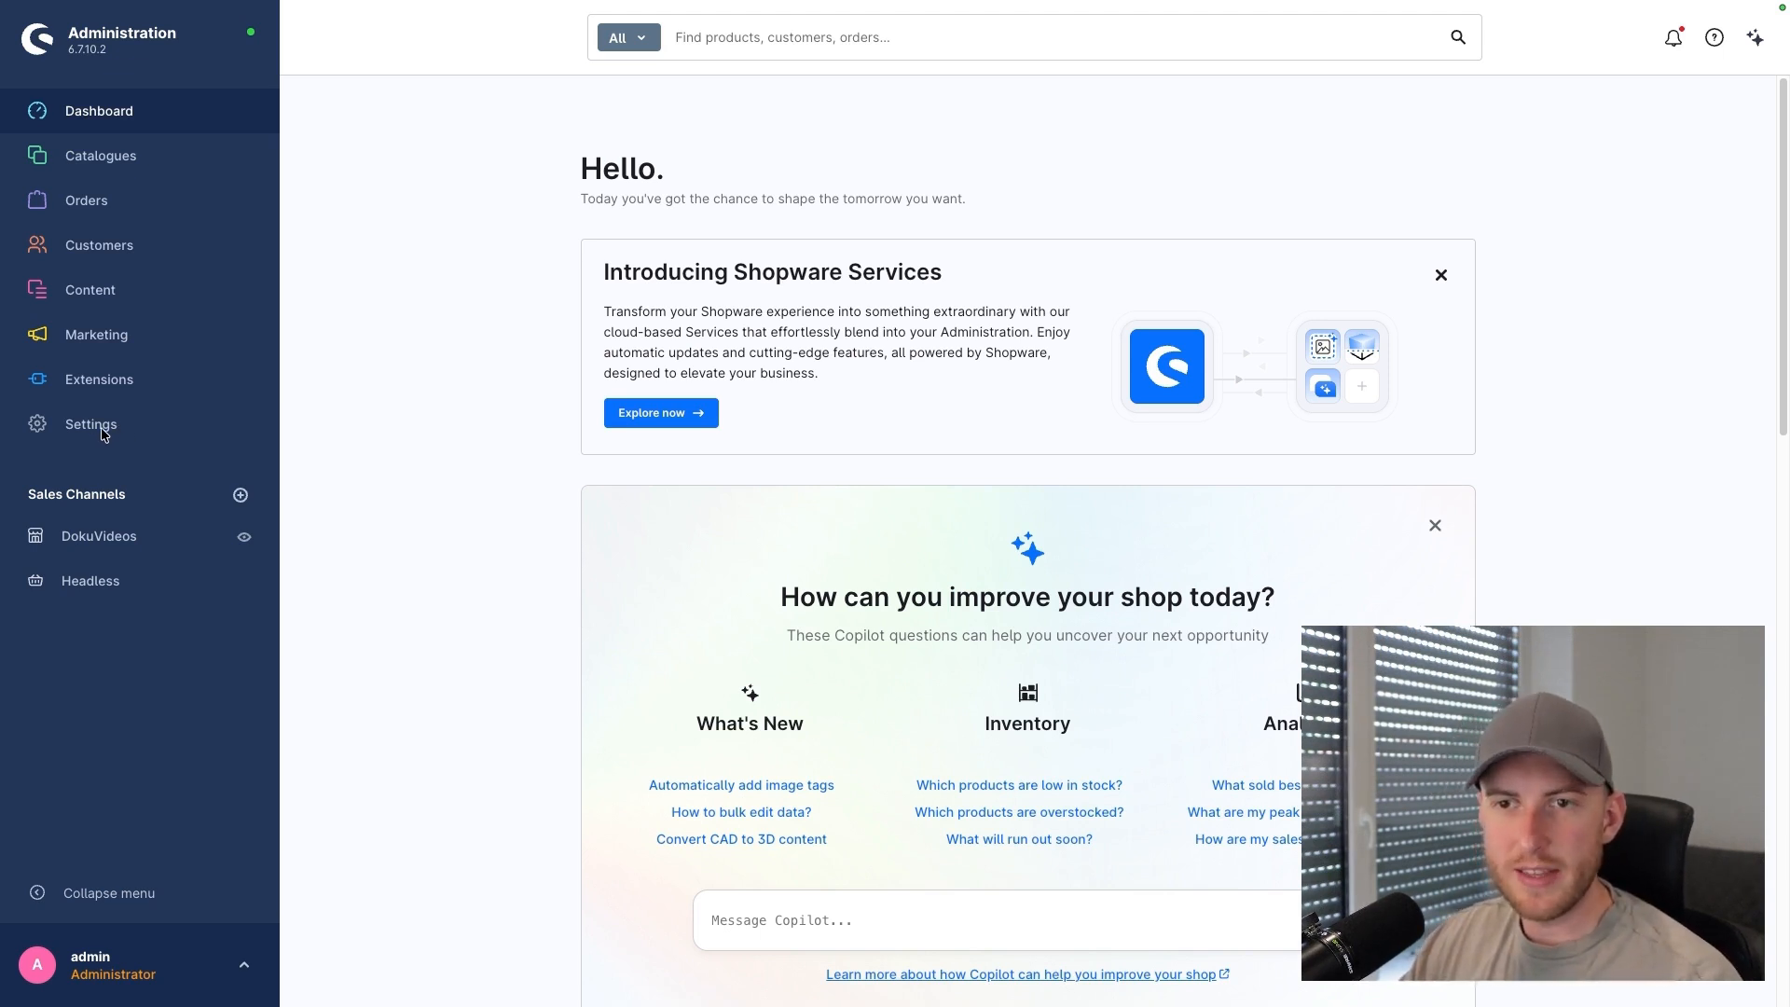
Step: Open the Basic information settings showing the shop name DokuVideos
{"action": "left_click", "coordinate": [103, 436]}
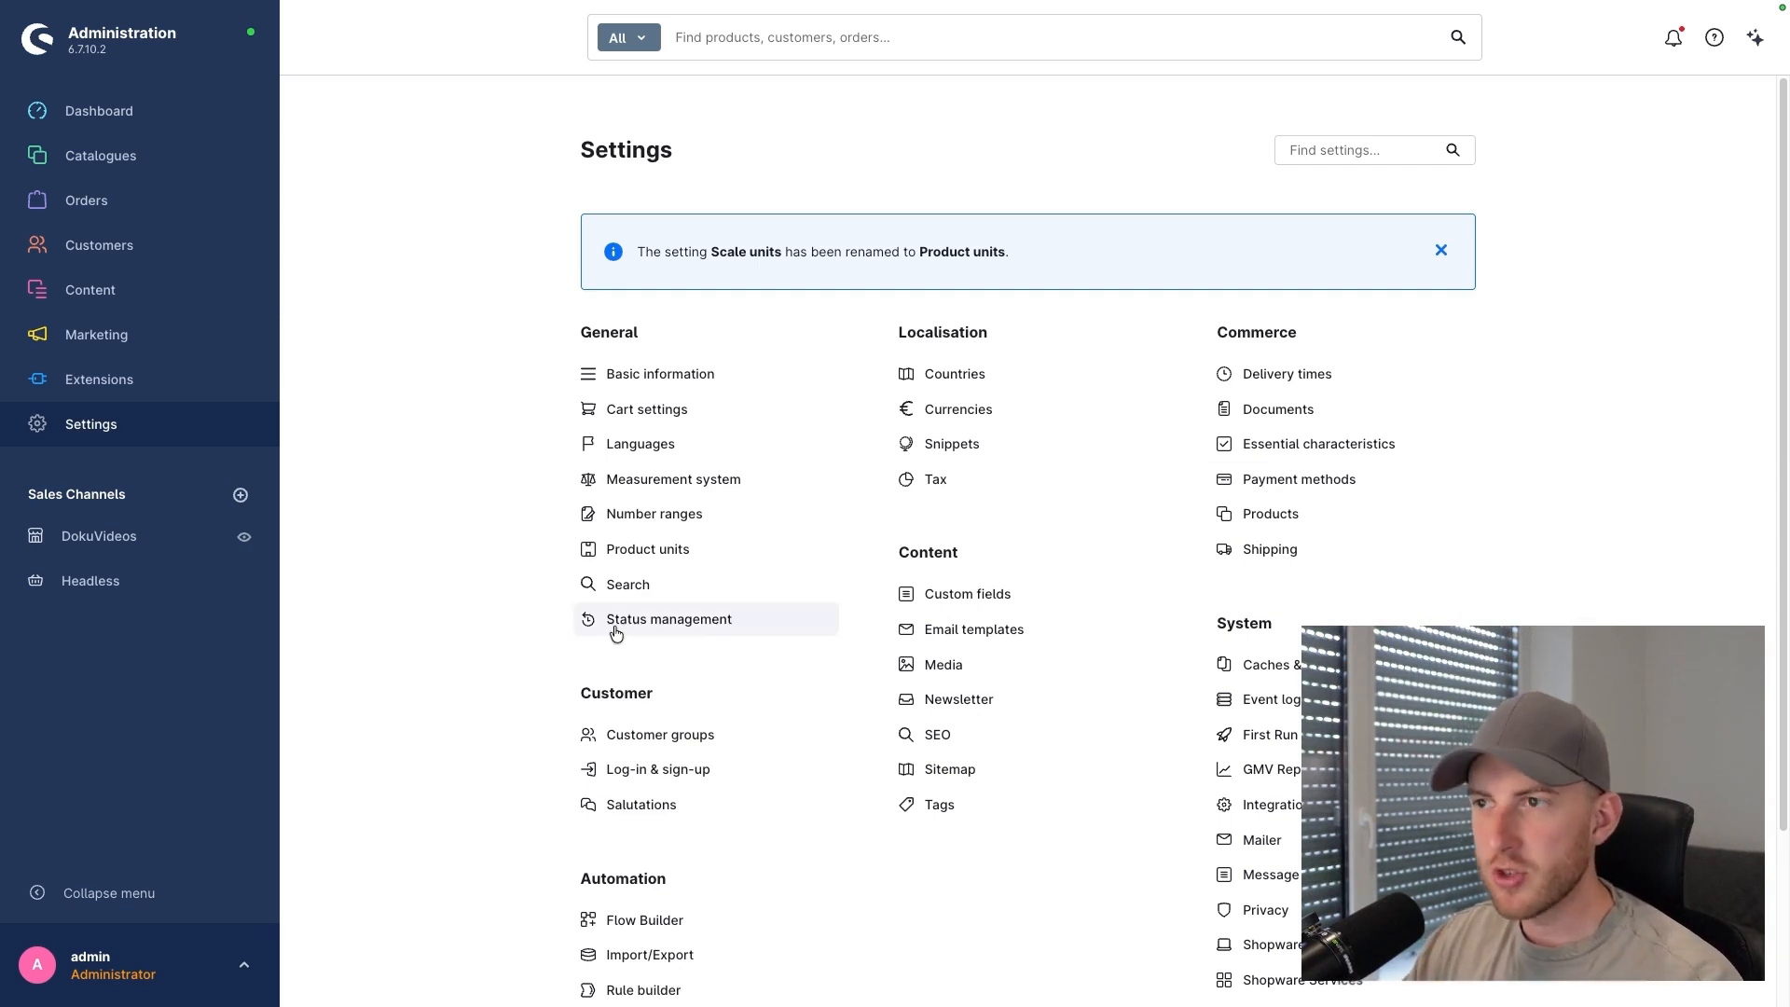
{"action": "left_click", "coordinate": [650, 386]}
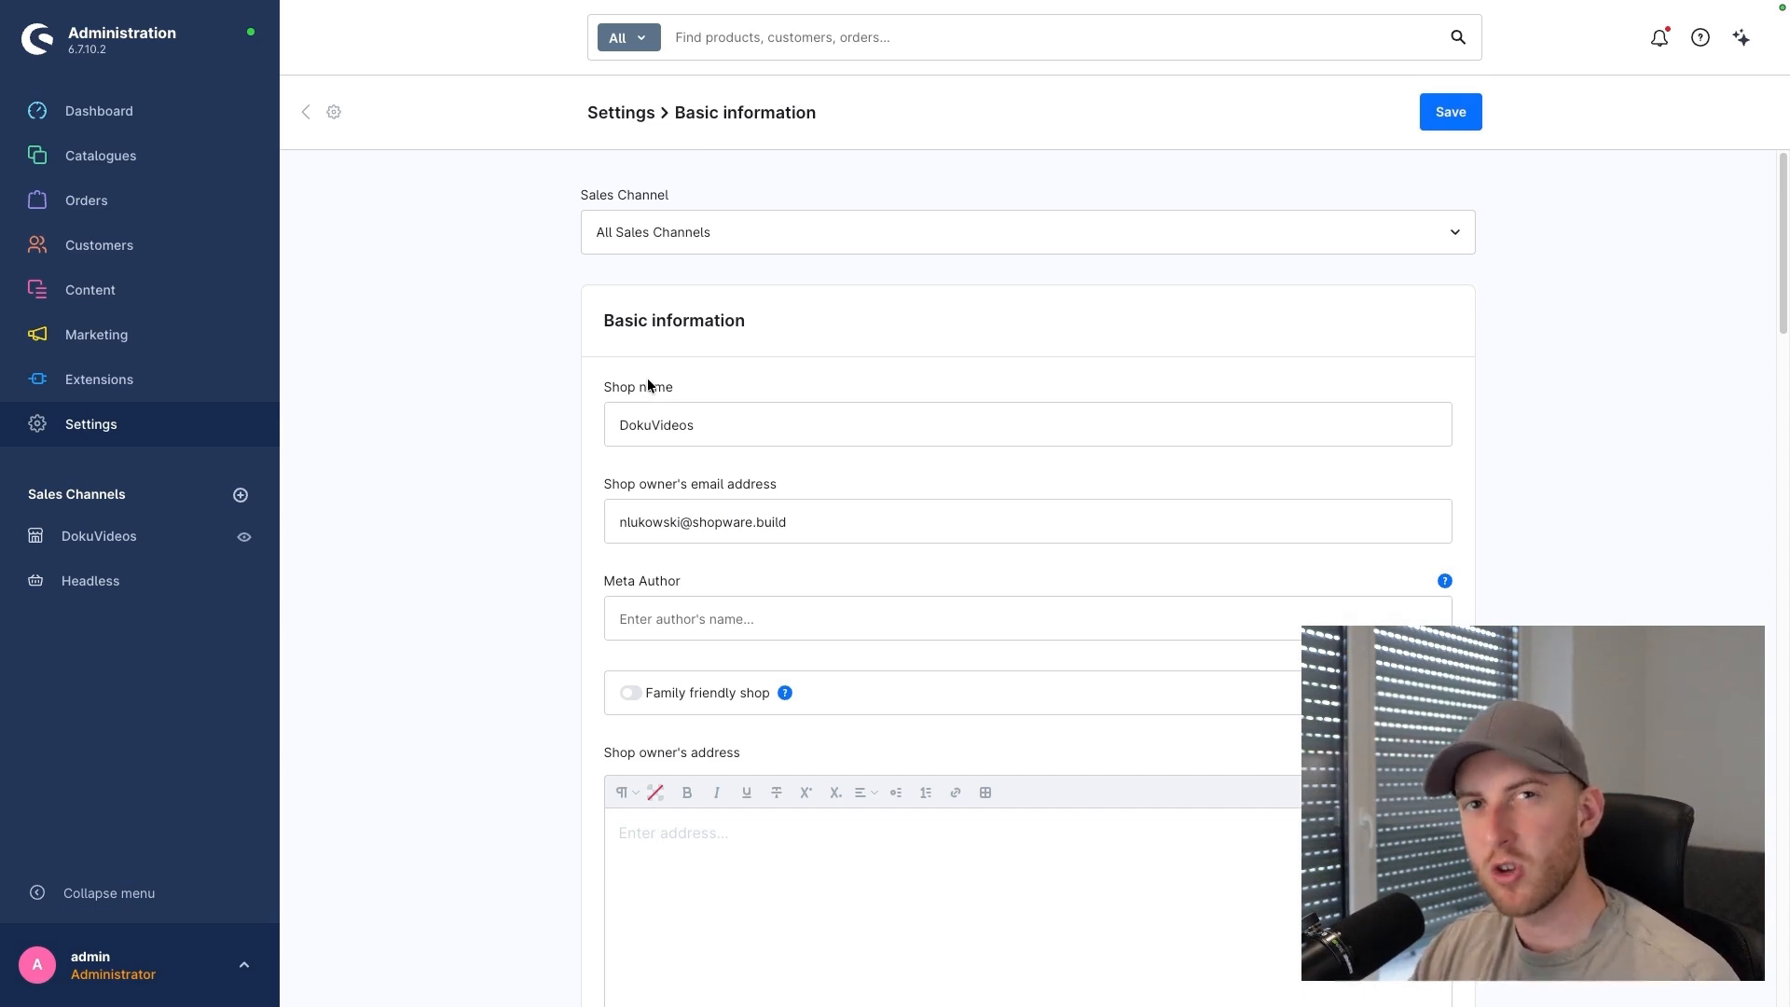
{"action": "left_click", "coordinate": [765, 232]}
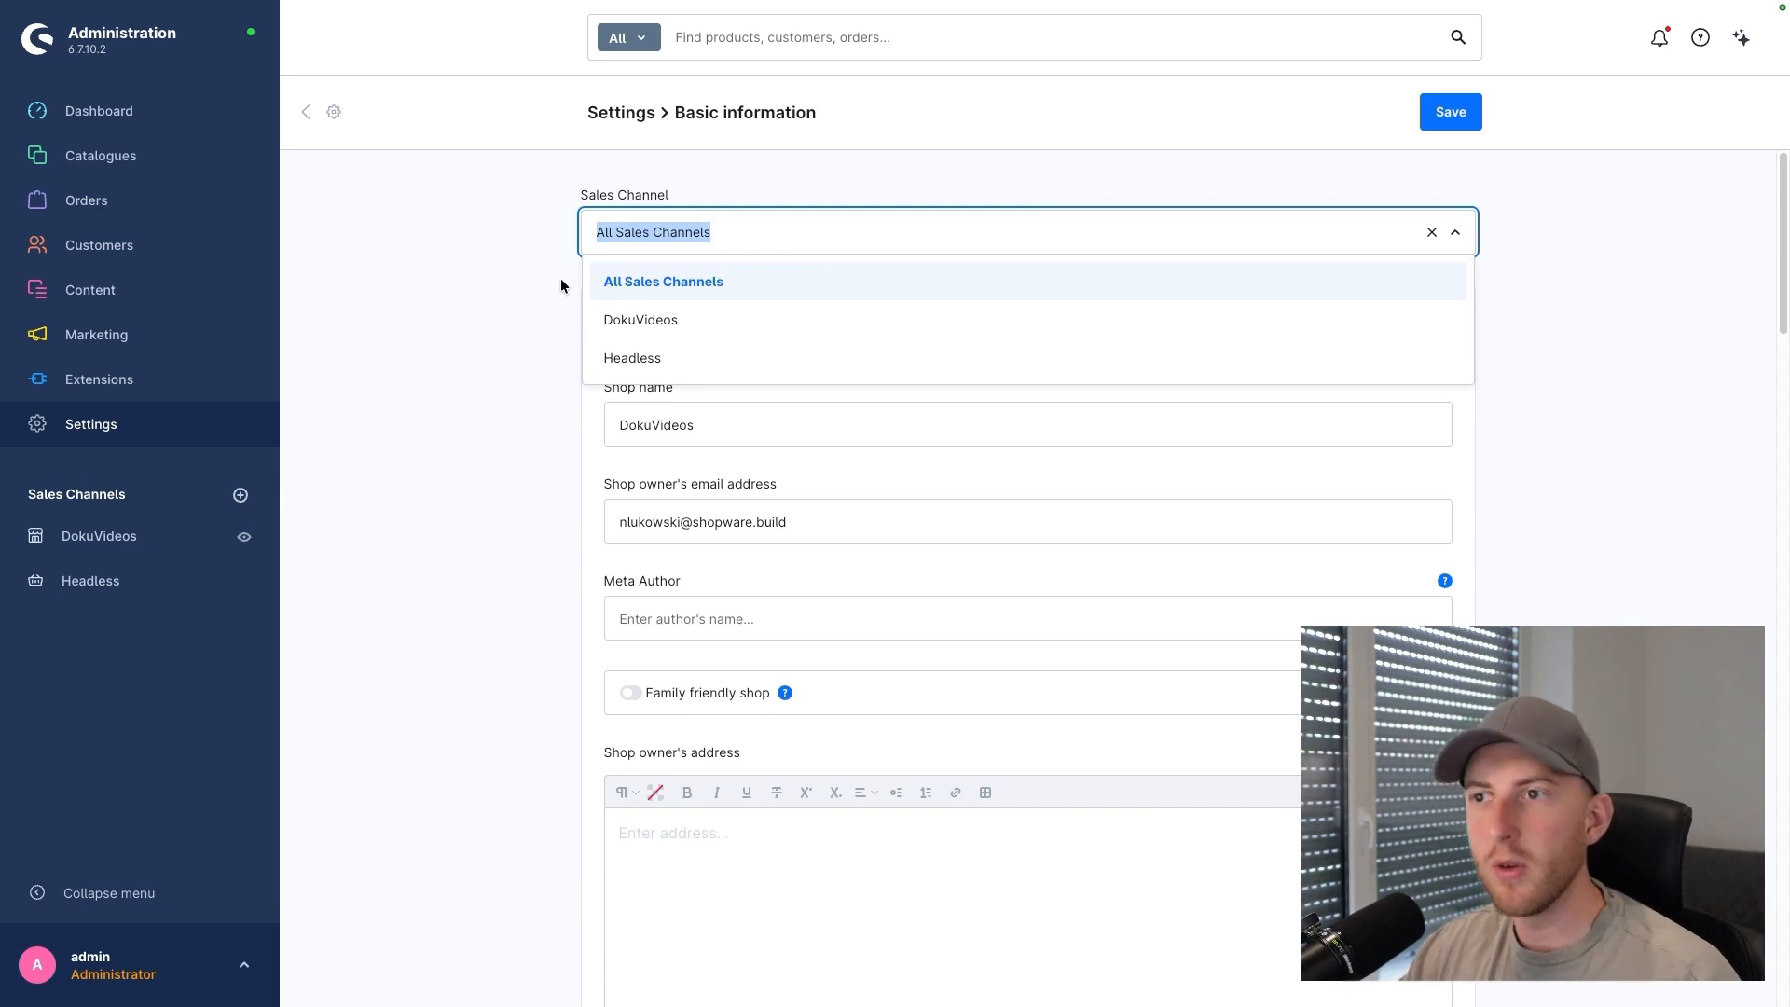
{"action": "left_click", "coordinate": [541, 339]}
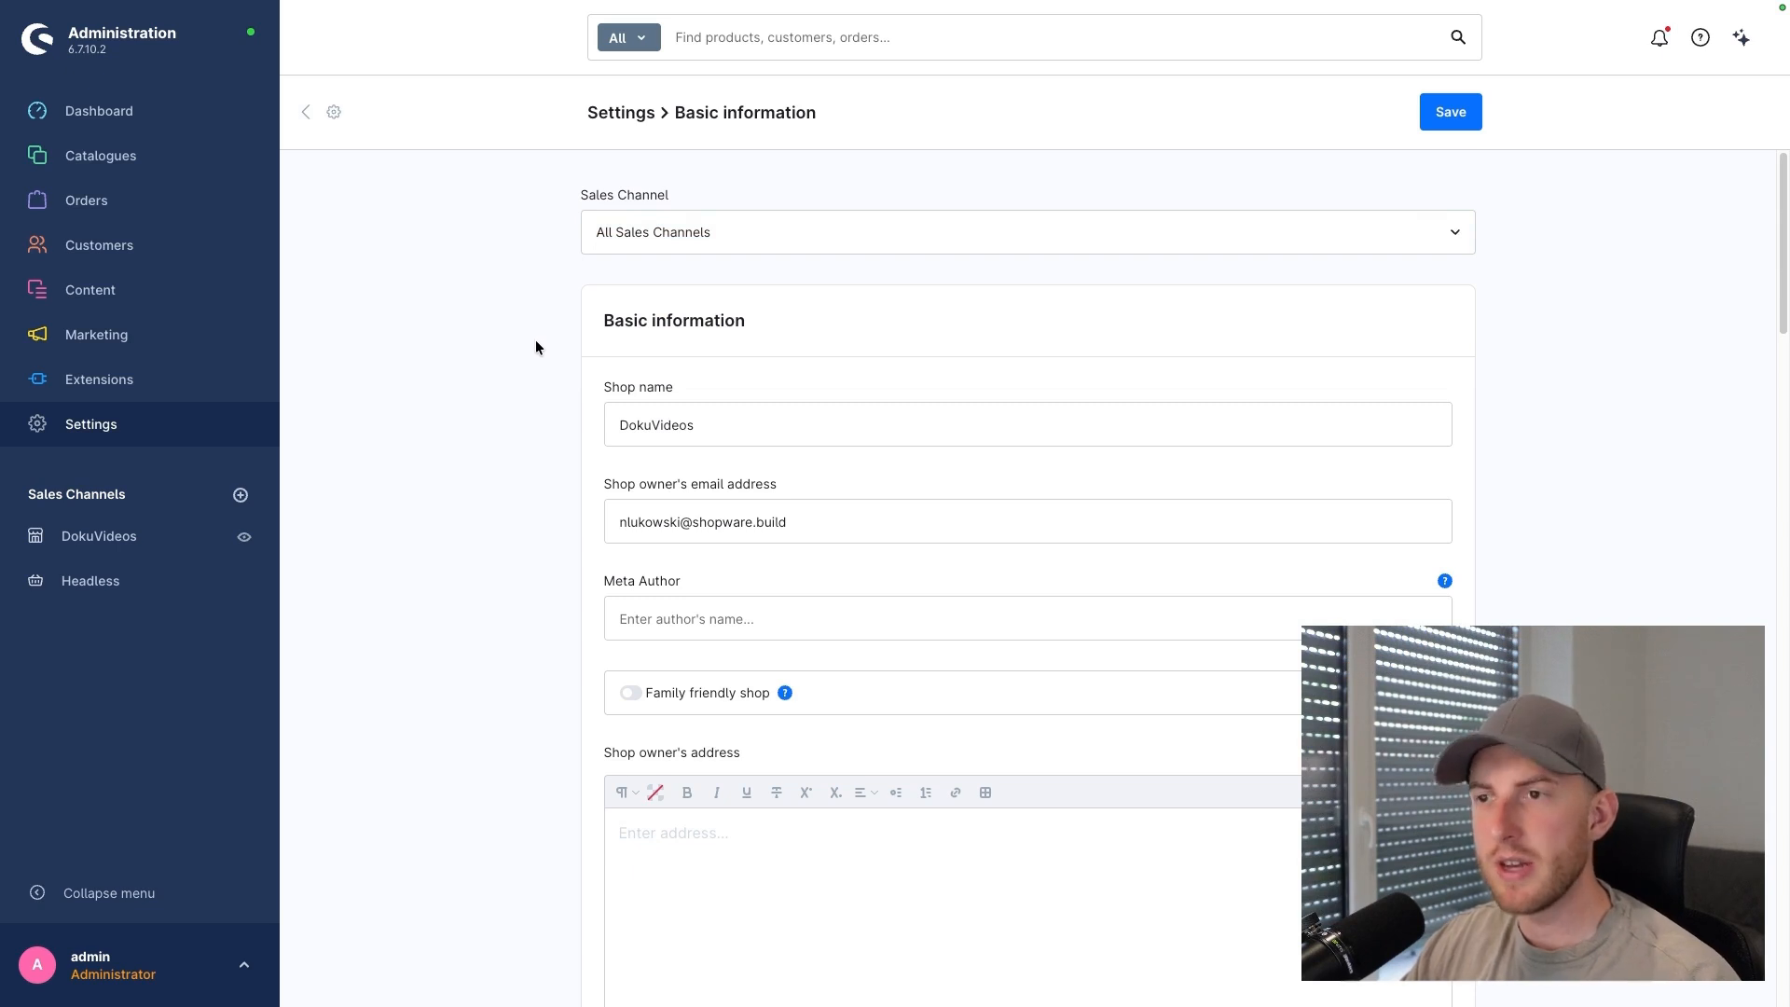
{"action": "scroll", "coordinate": [534, 347], "scroll_direction": "down", "scroll_amount": 1}
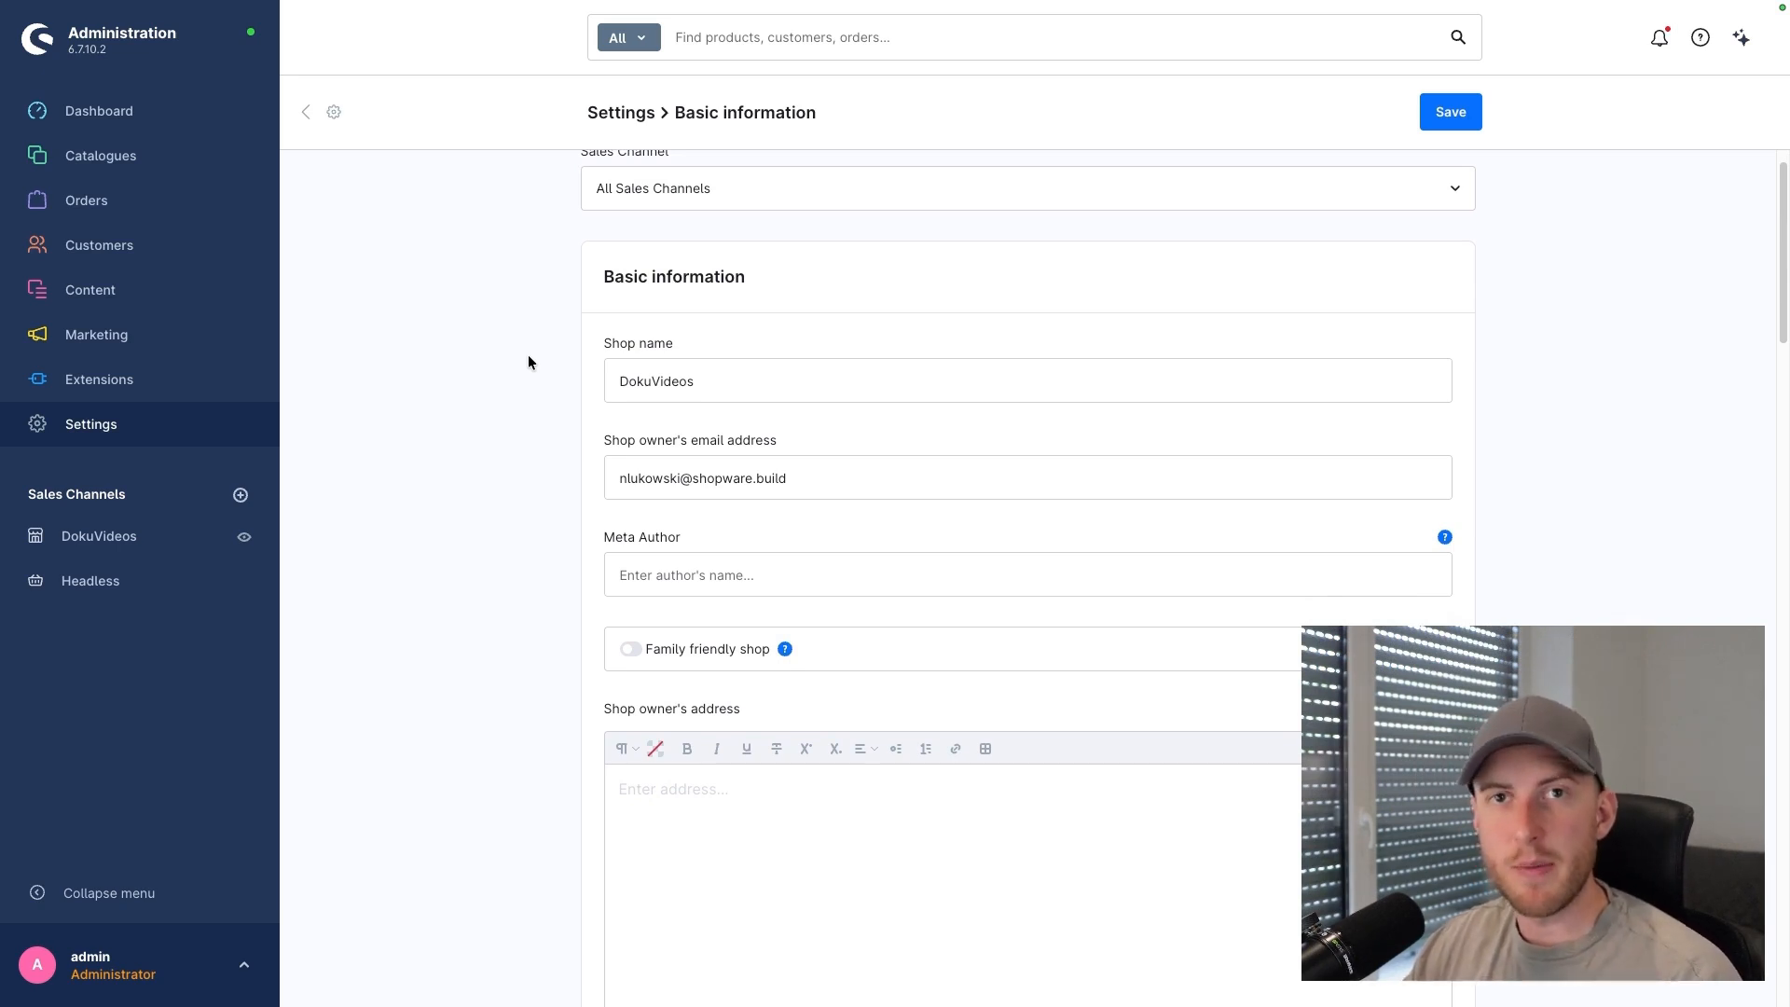
{"action": "scroll", "coordinate": [525, 372], "scroll_direction": "down", "scroll_amount": 2}
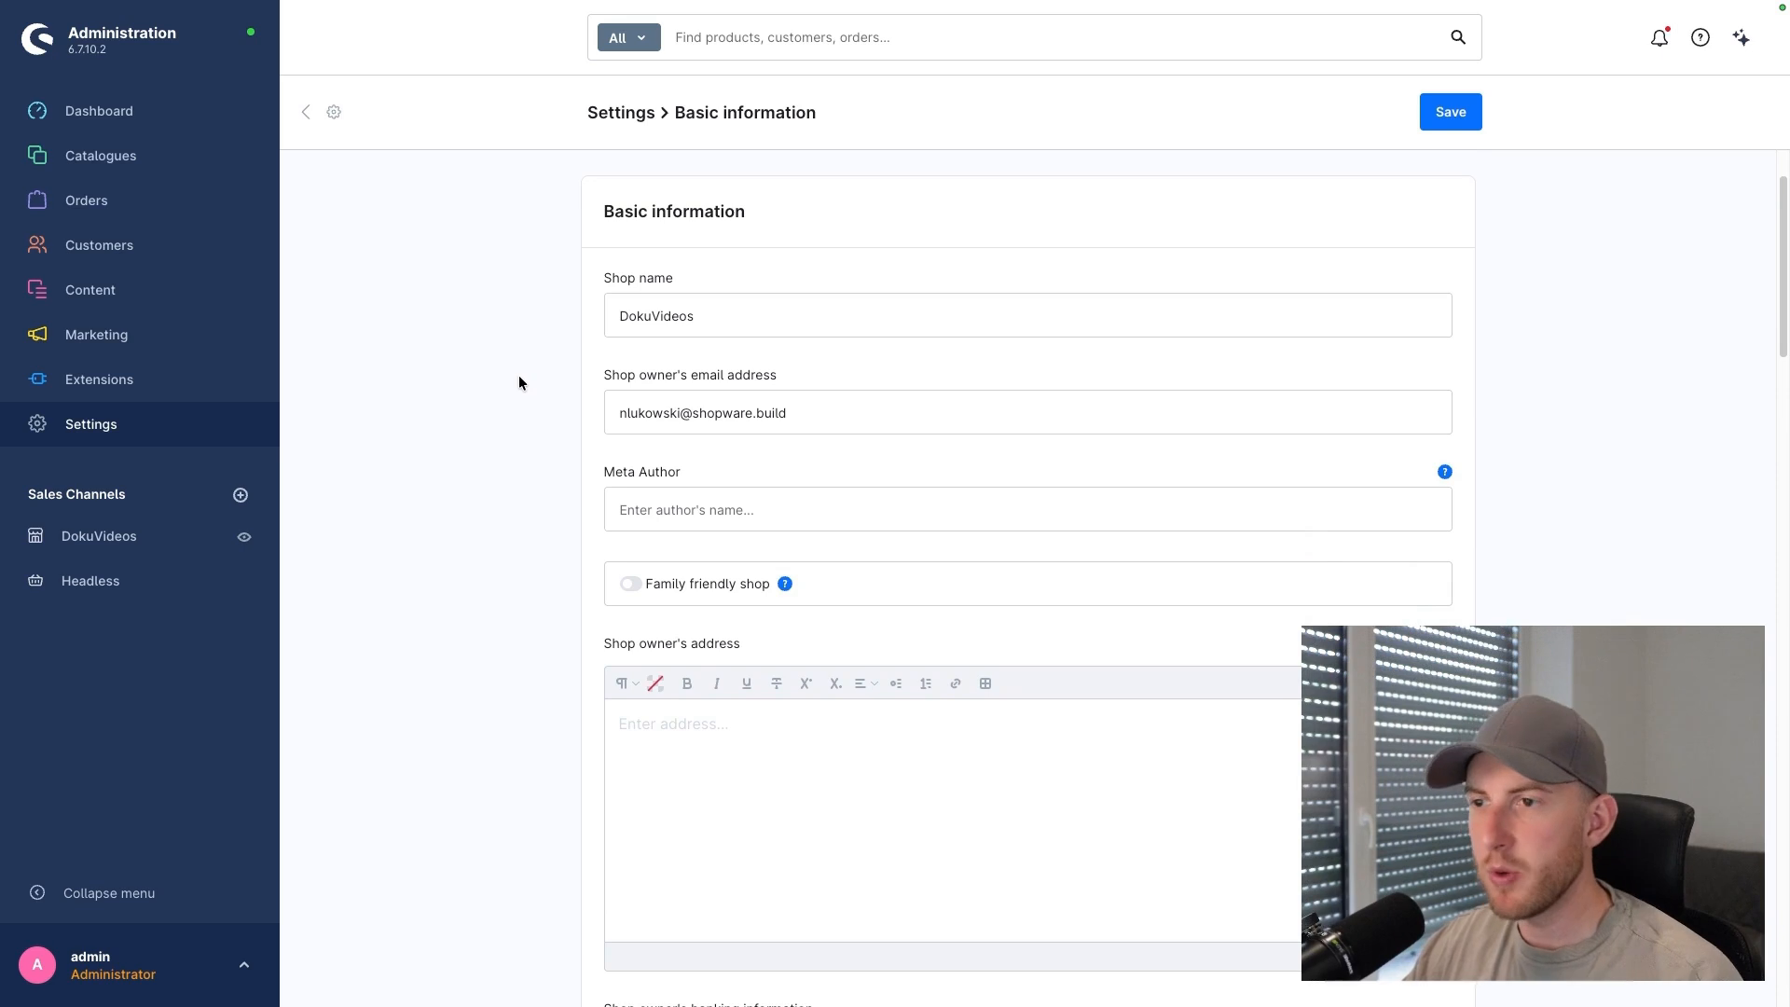
{"action": "scroll", "coordinate": [519, 377], "scroll_direction": "down", "scroll_amount": 3}
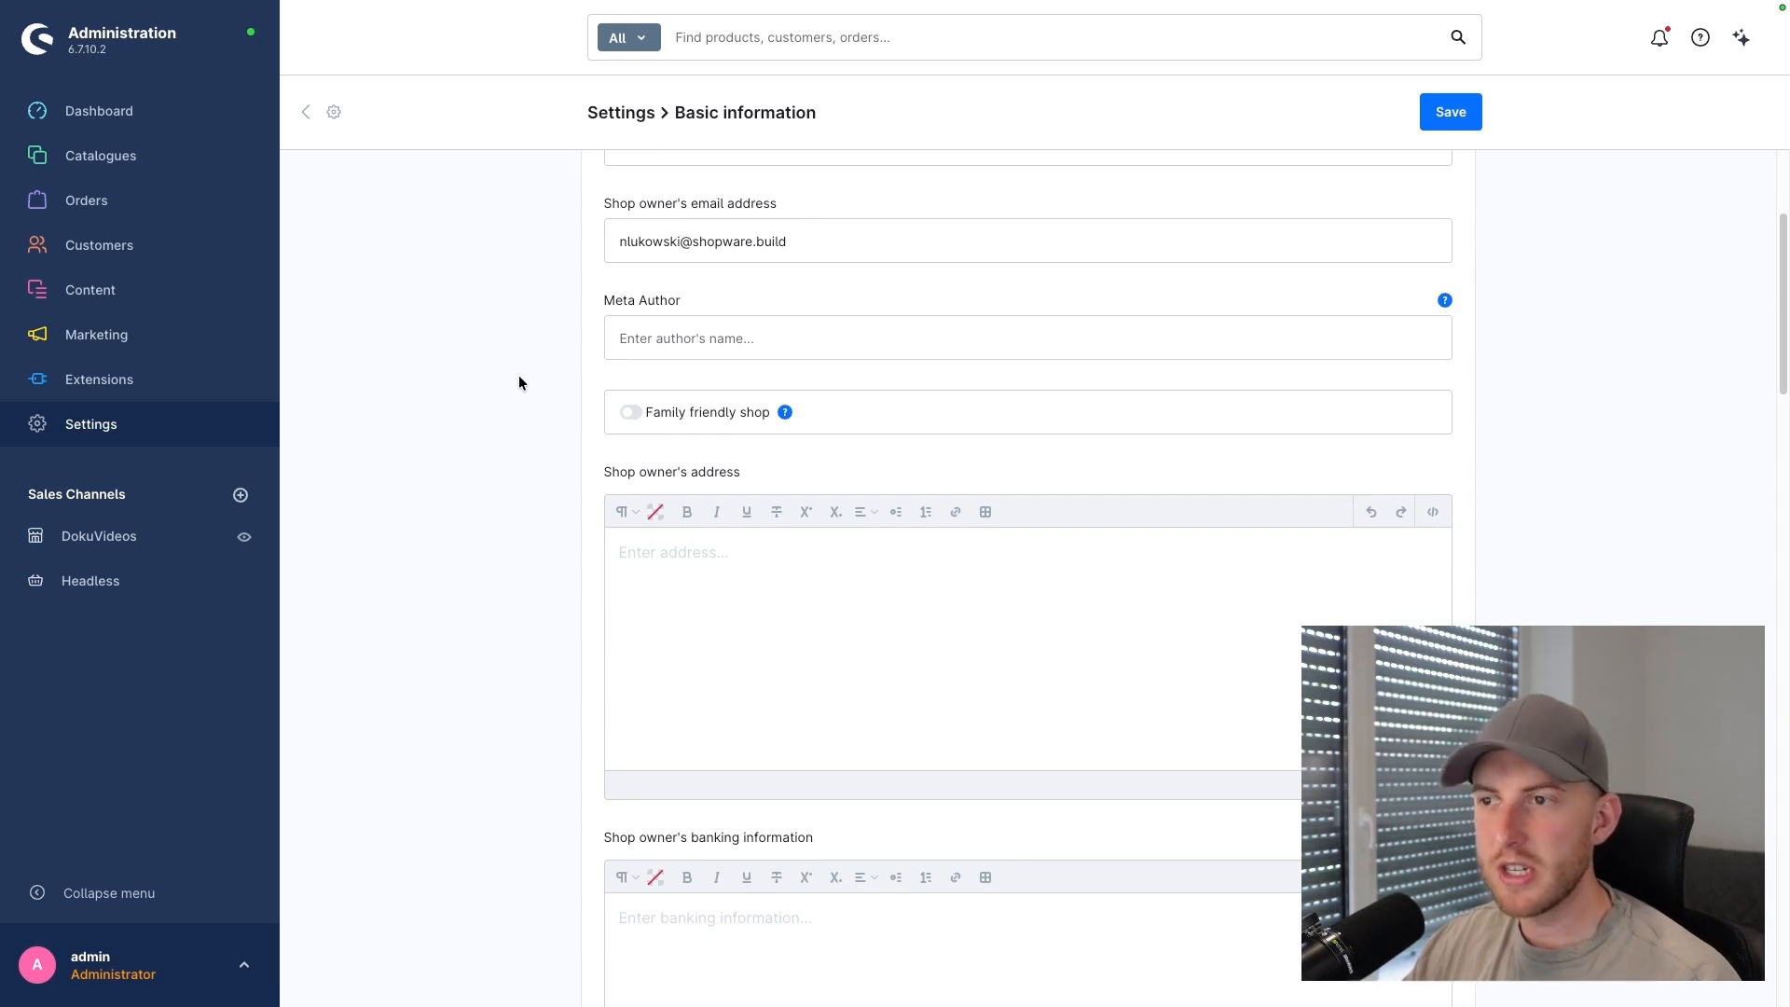
{"action": "mouse_move", "coordinate": [784, 413]}
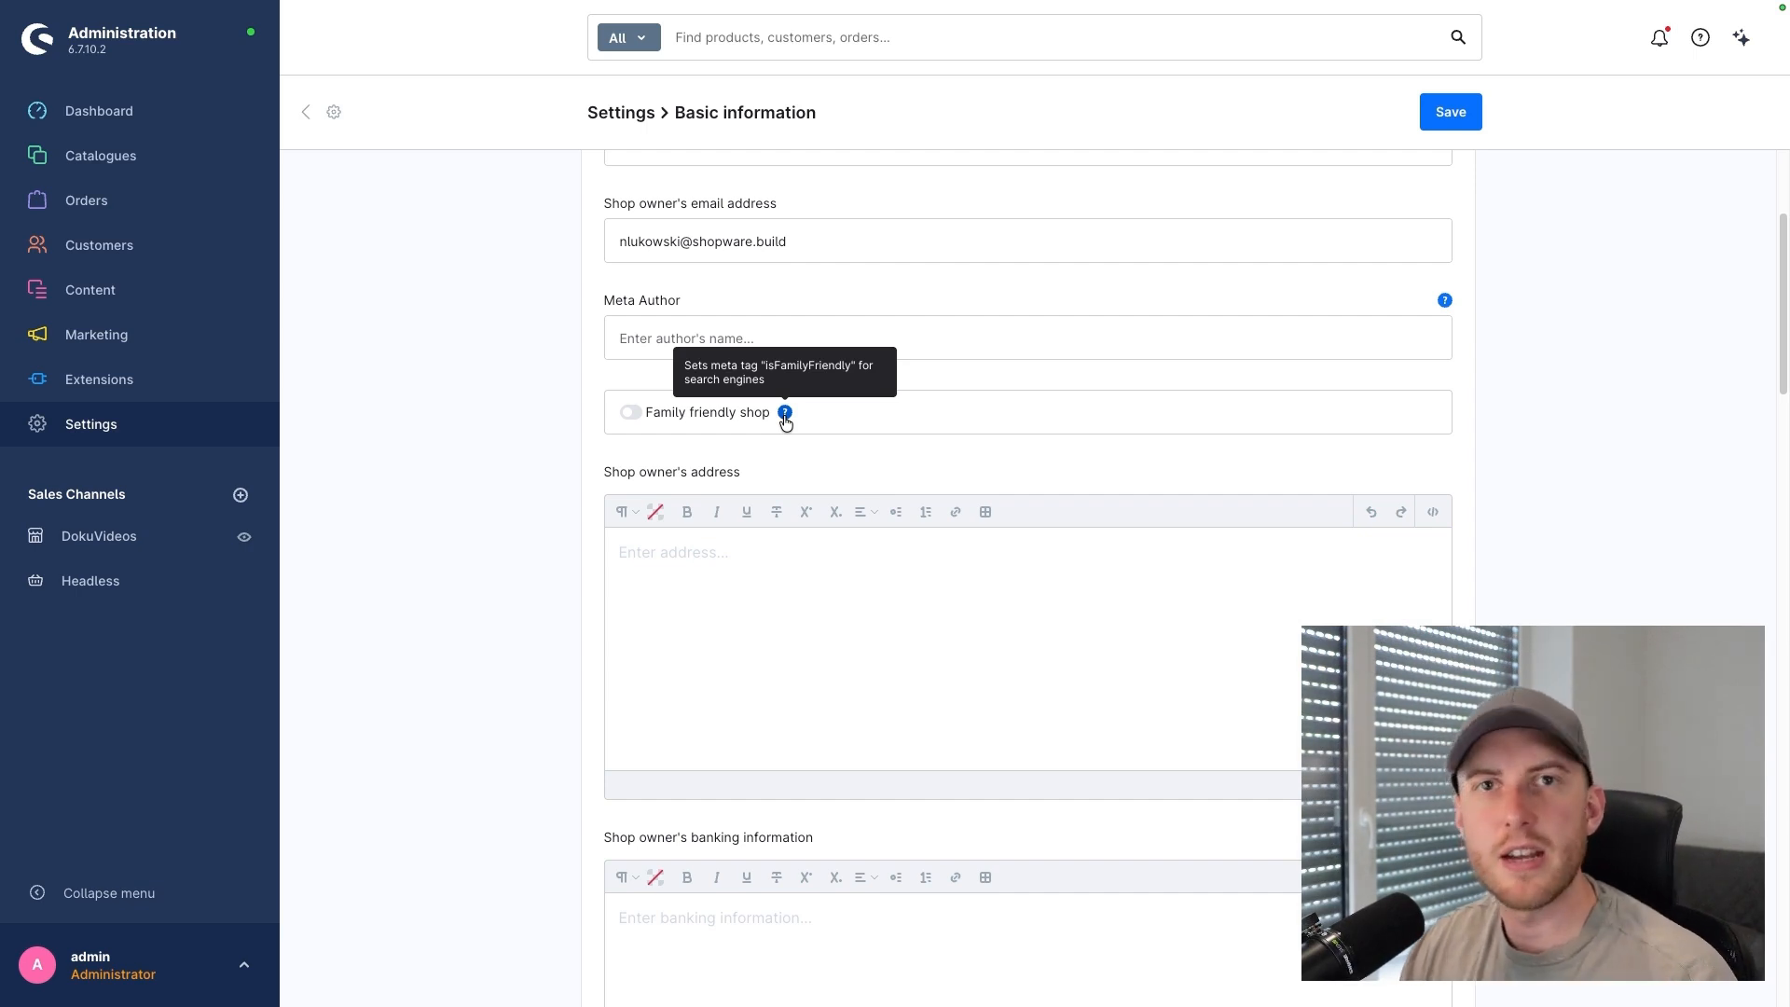
{"action": "scroll", "coordinate": [544, 383], "scroll_direction": "down", "scroll_amount": 2}
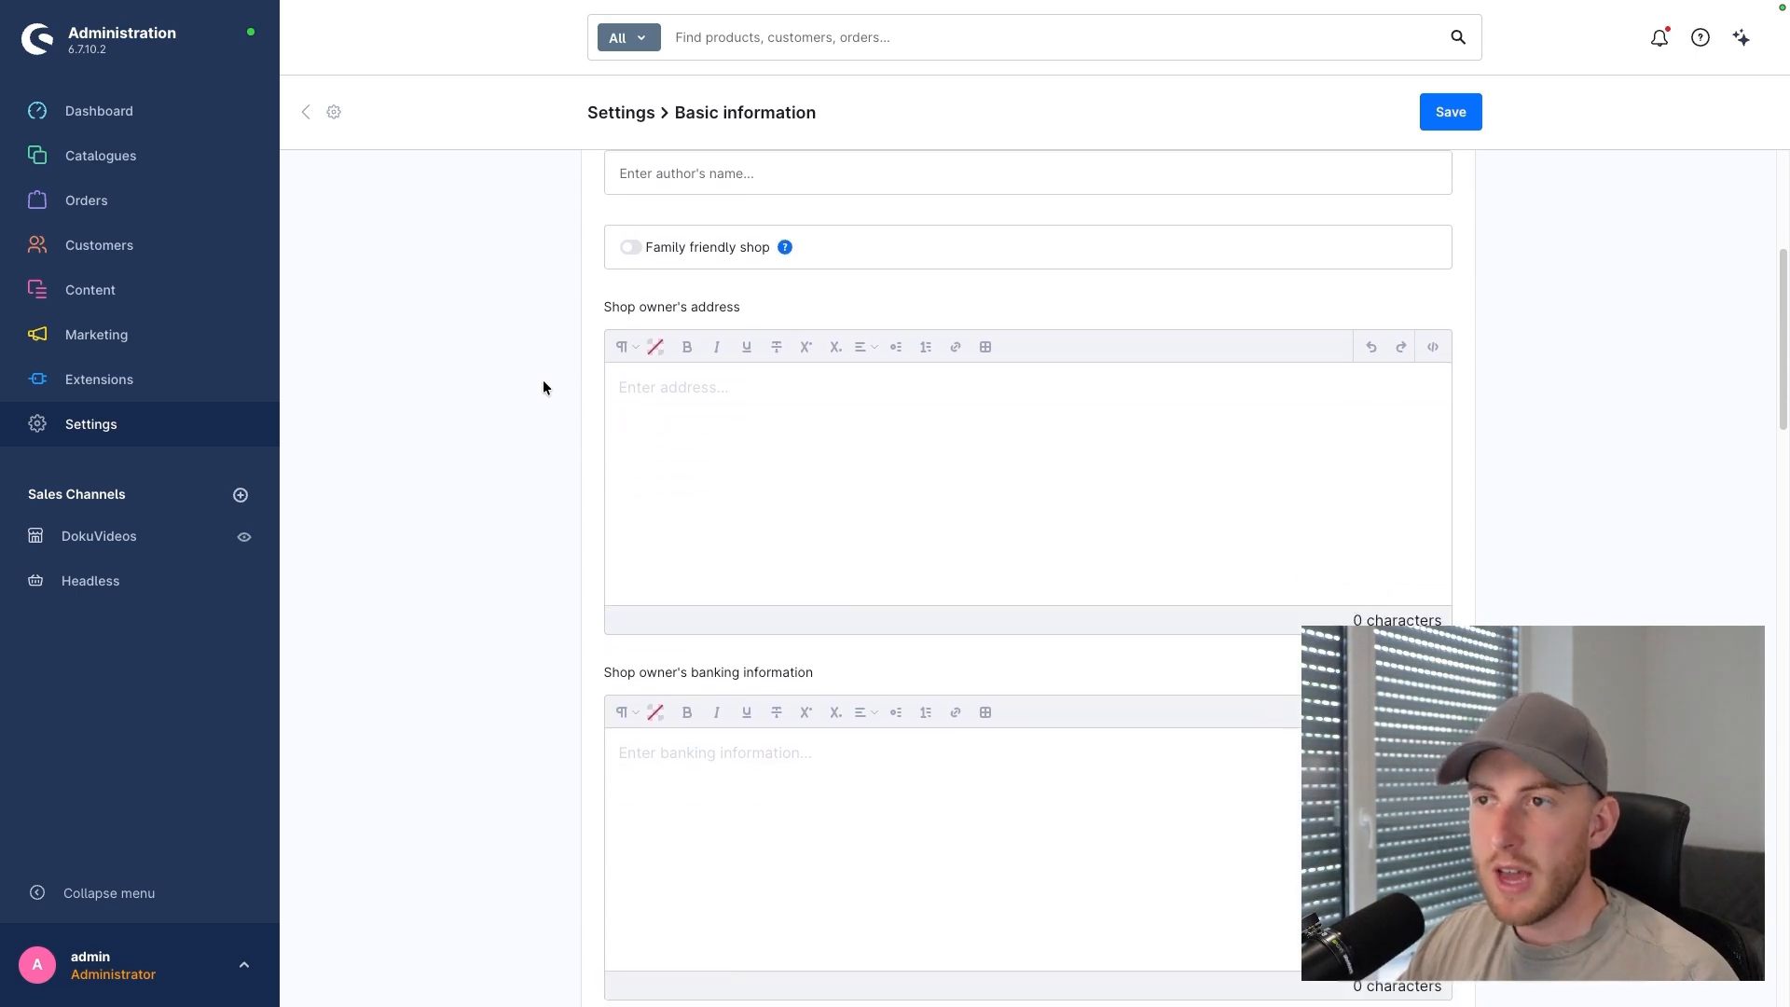
{"action": "scroll", "coordinate": [541, 384], "scroll_direction": "down", "scroll_amount": 2}
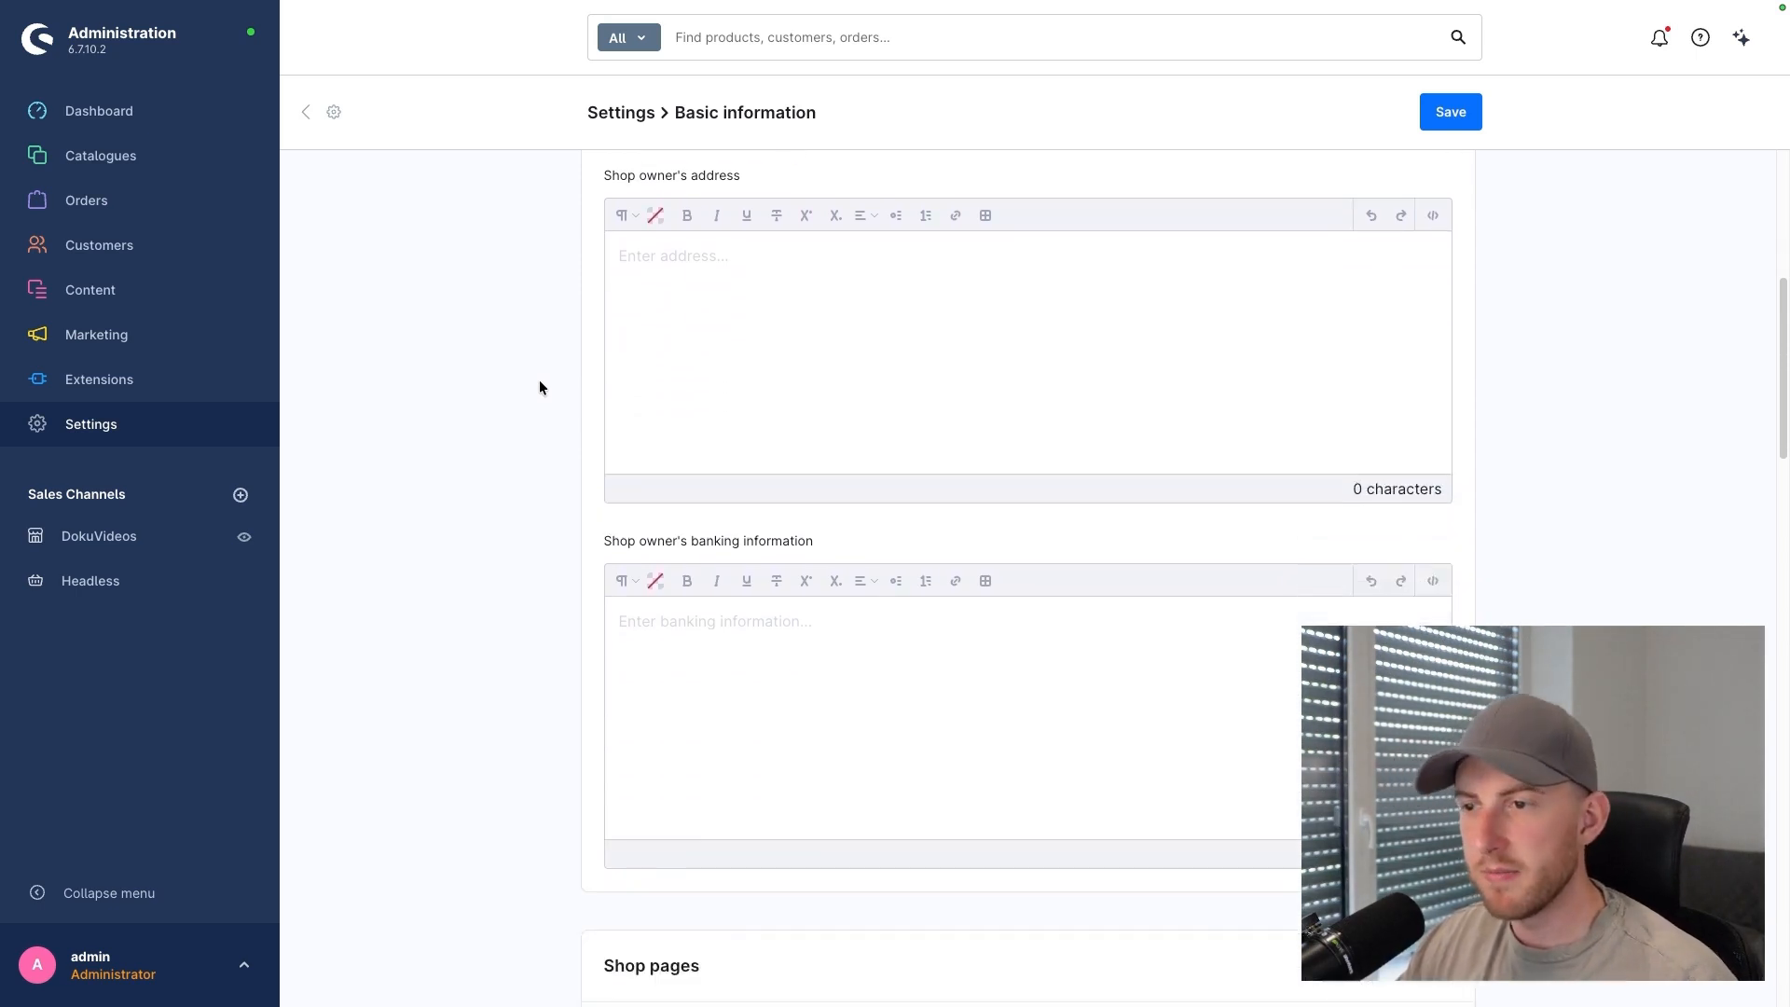
{"action": "scroll", "coordinate": [538, 388], "scroll_direction": "down", "scroll_amount": 2}
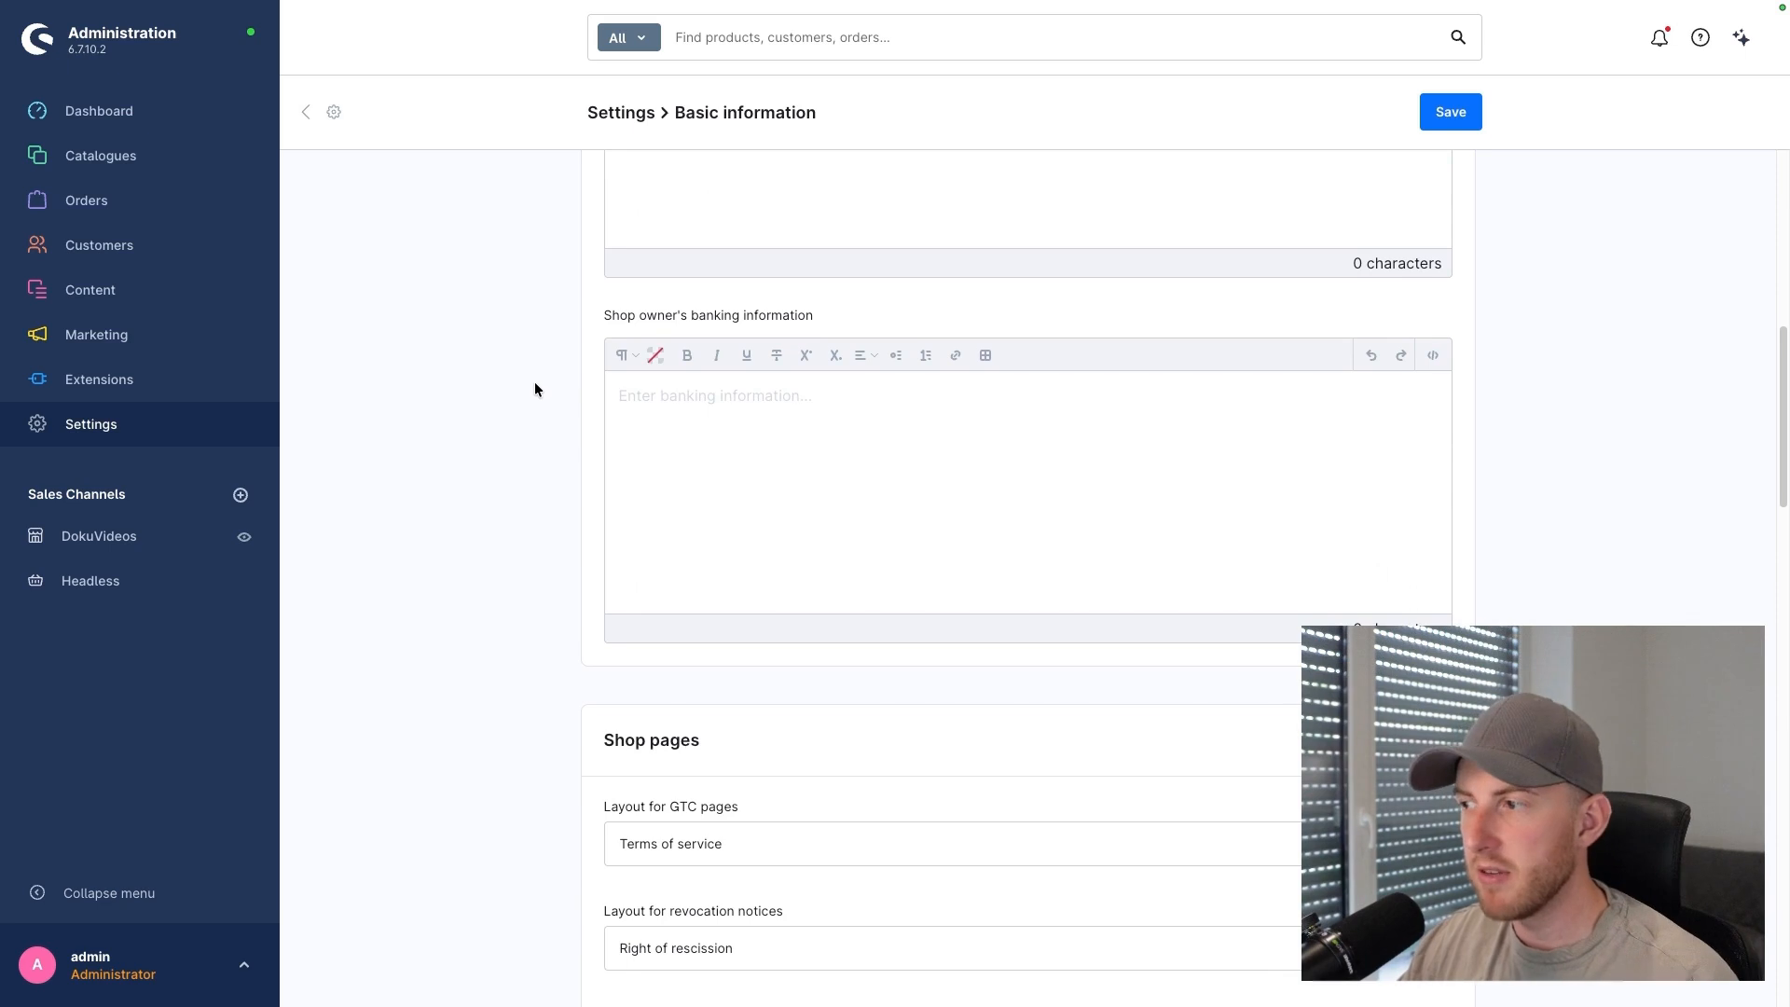
{"action": "scroll", "coordinate": [526, 388], "scroll_direction": "down", "scroll_amount": 1}
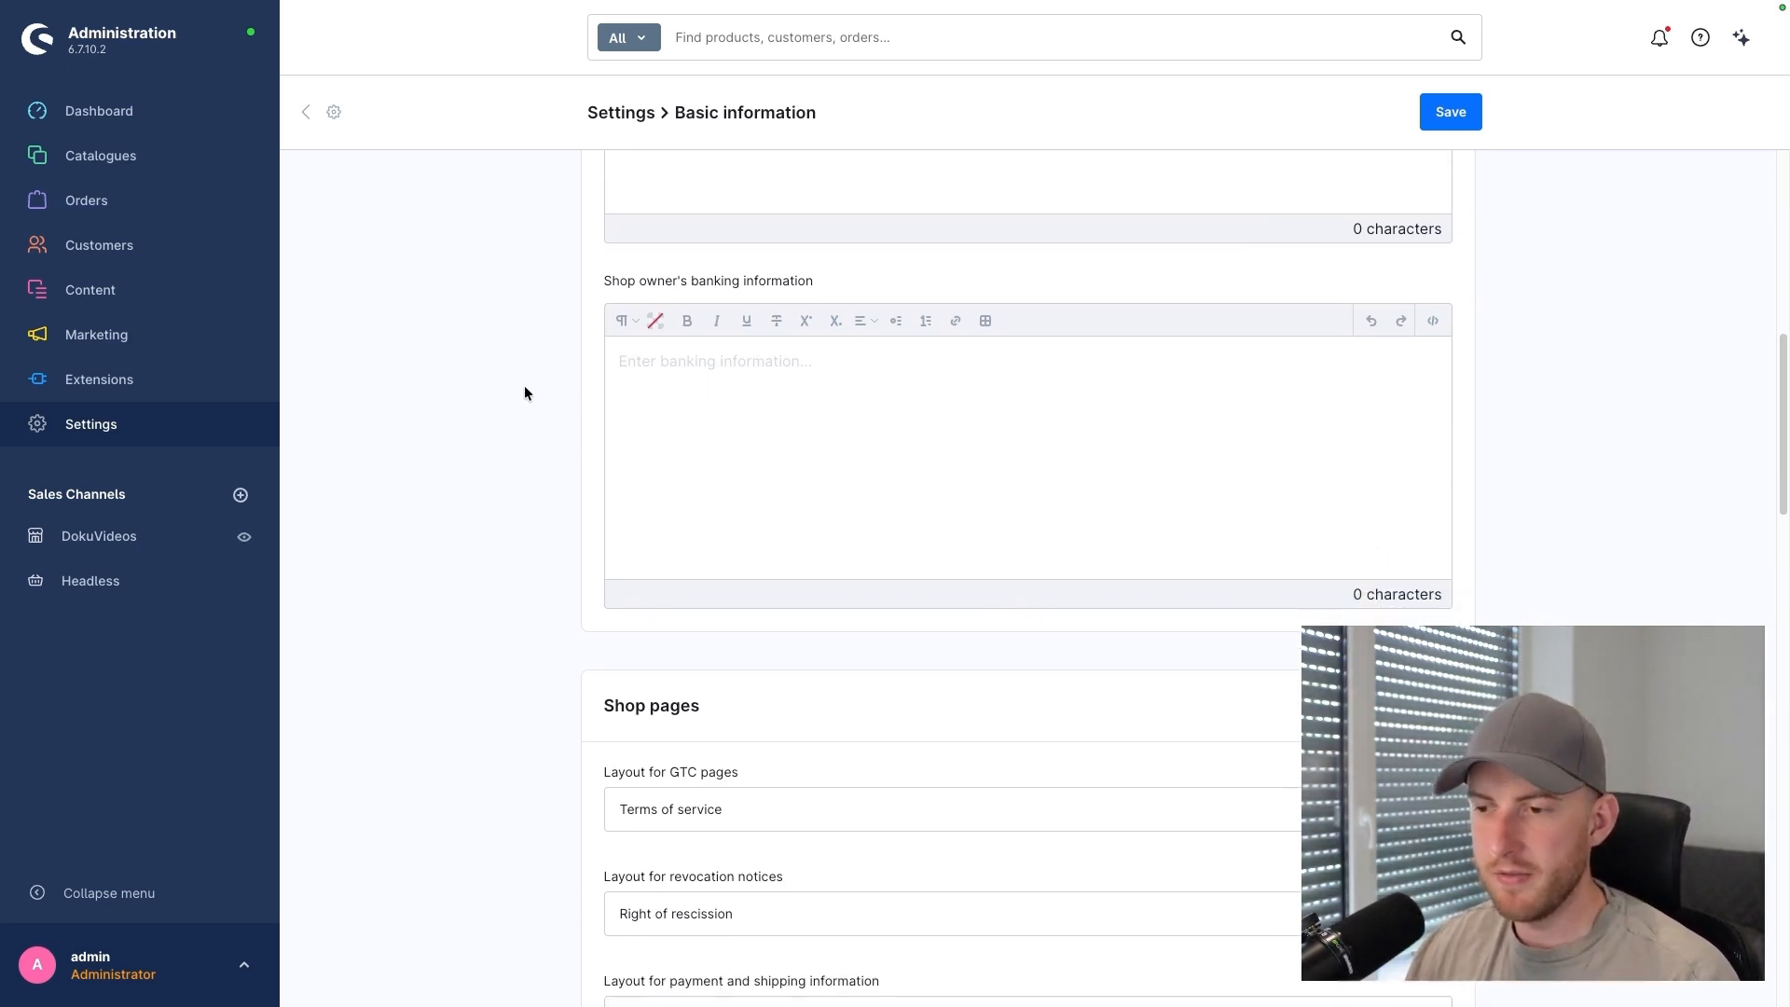
{"action": "scroll", "coordinate": [511, 386], "scroll_direction": "down", "scroll_amount": 4}
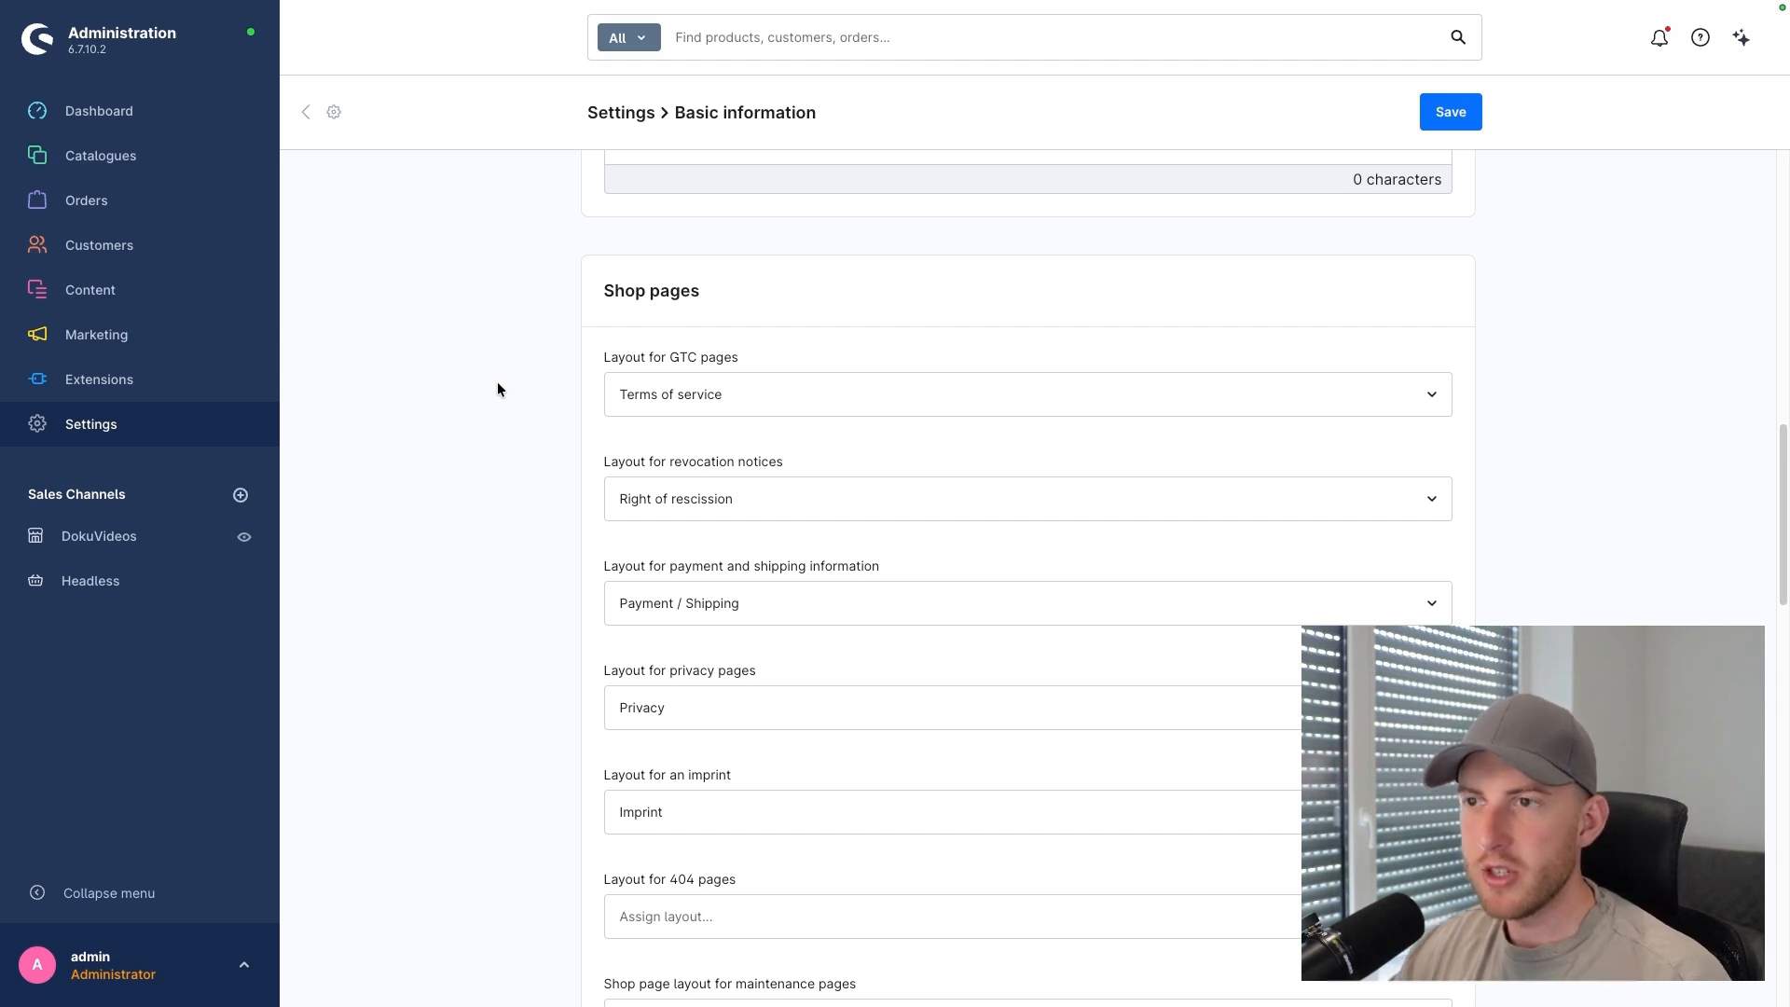
{"action": "scroll", "coordinate": [564, 395], "scroll_direction": "down", "scroll_amount": 1}
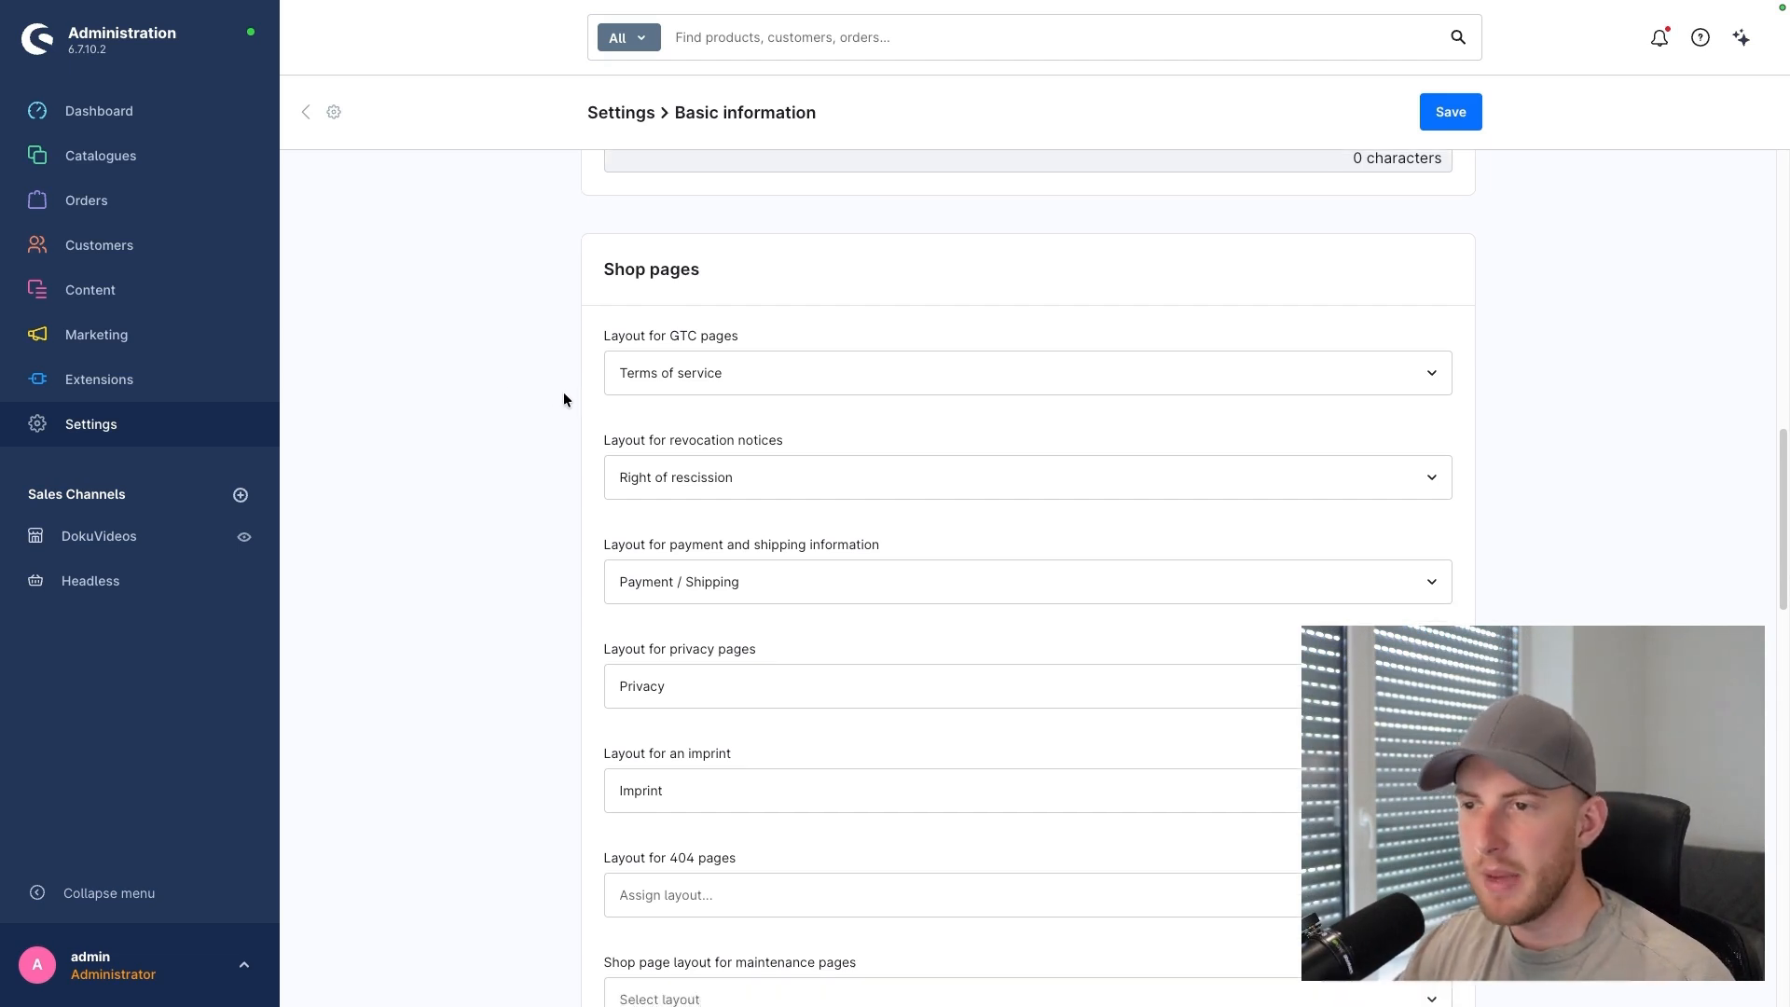
{"action": "scroll", "coordinate": [559, 398], "scroll_direction": "down", "scroll_amount": 1}
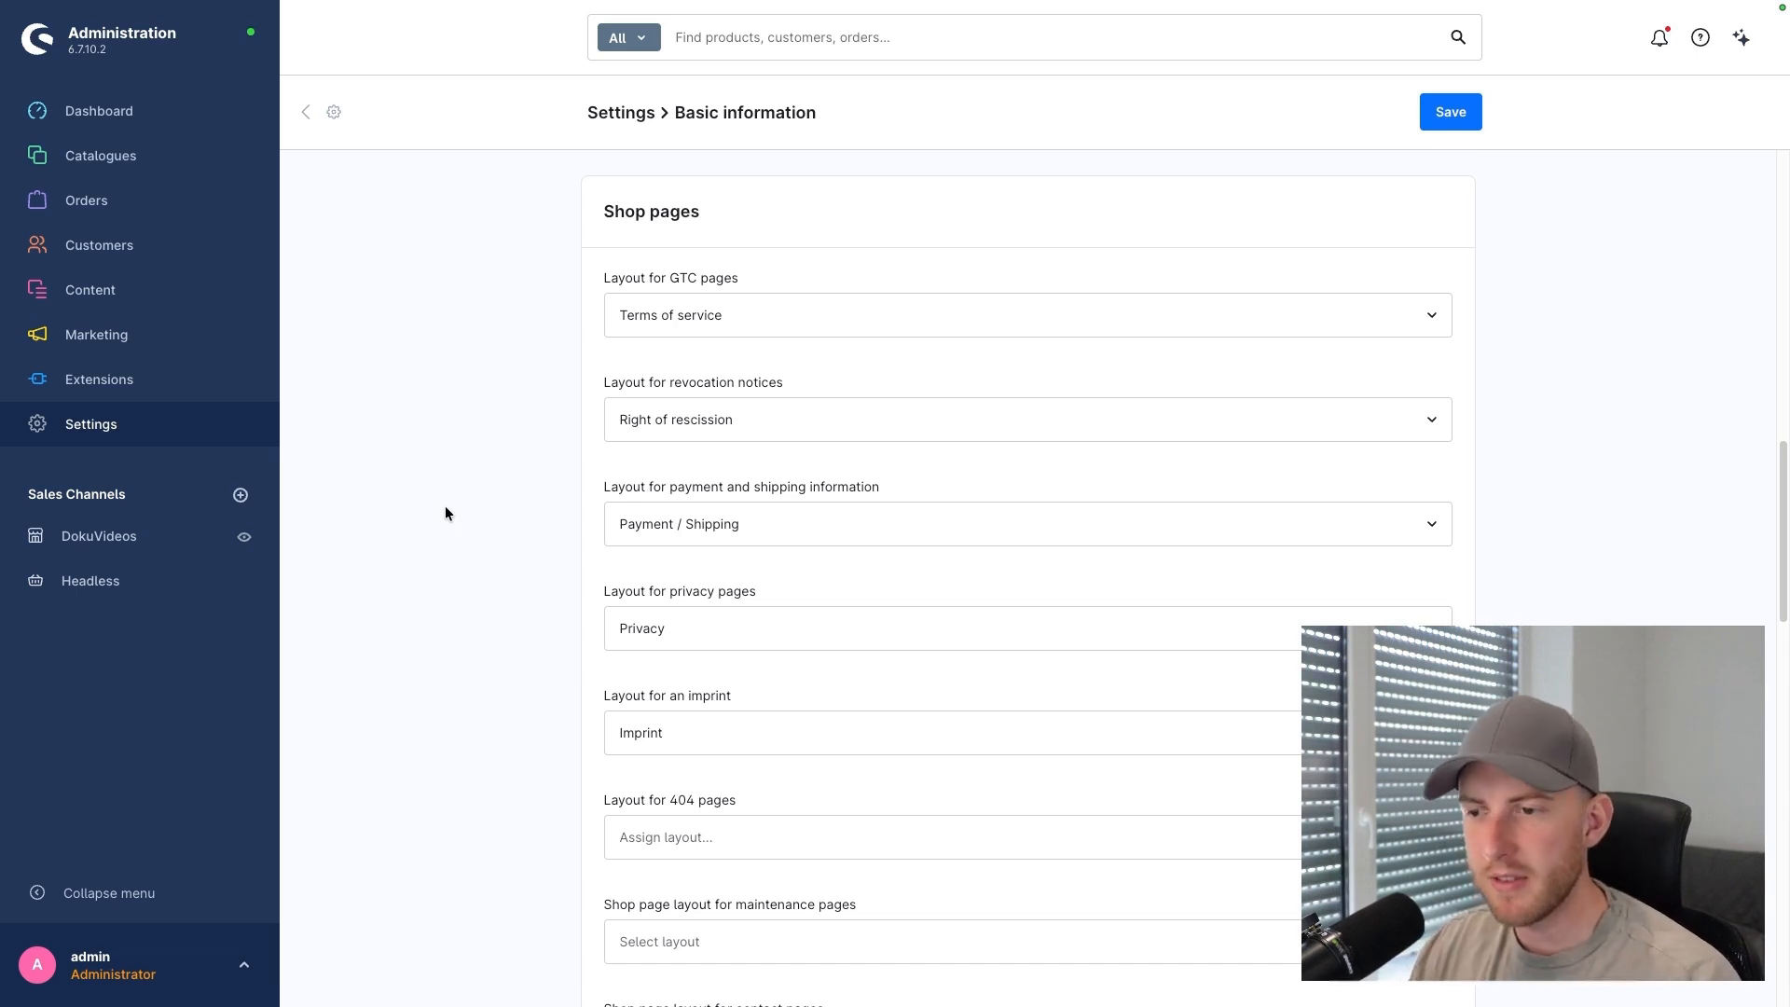
{"action": "scroll", "coordinate": [464, 514], "scroll_direction": "down", "scroll_amount": 2}
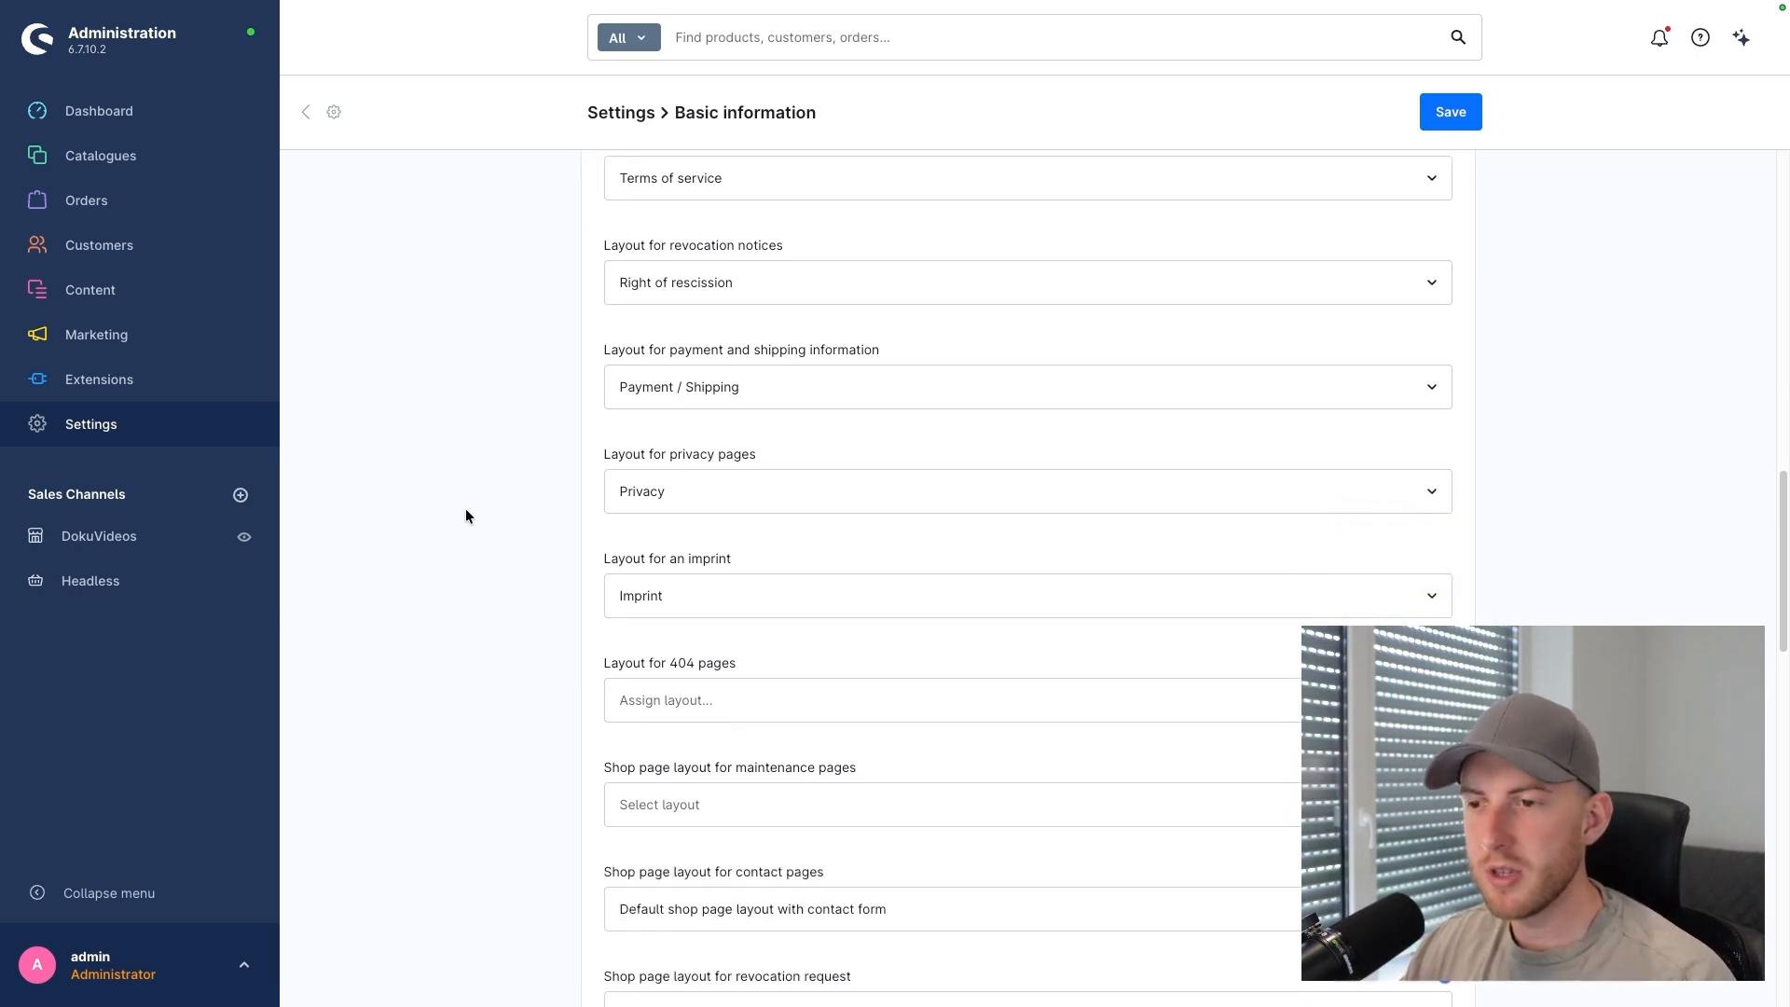
{"action": "scroll", "coordinate": [467, 514], "scroll_direction": "down", "scroll_amount": 2}
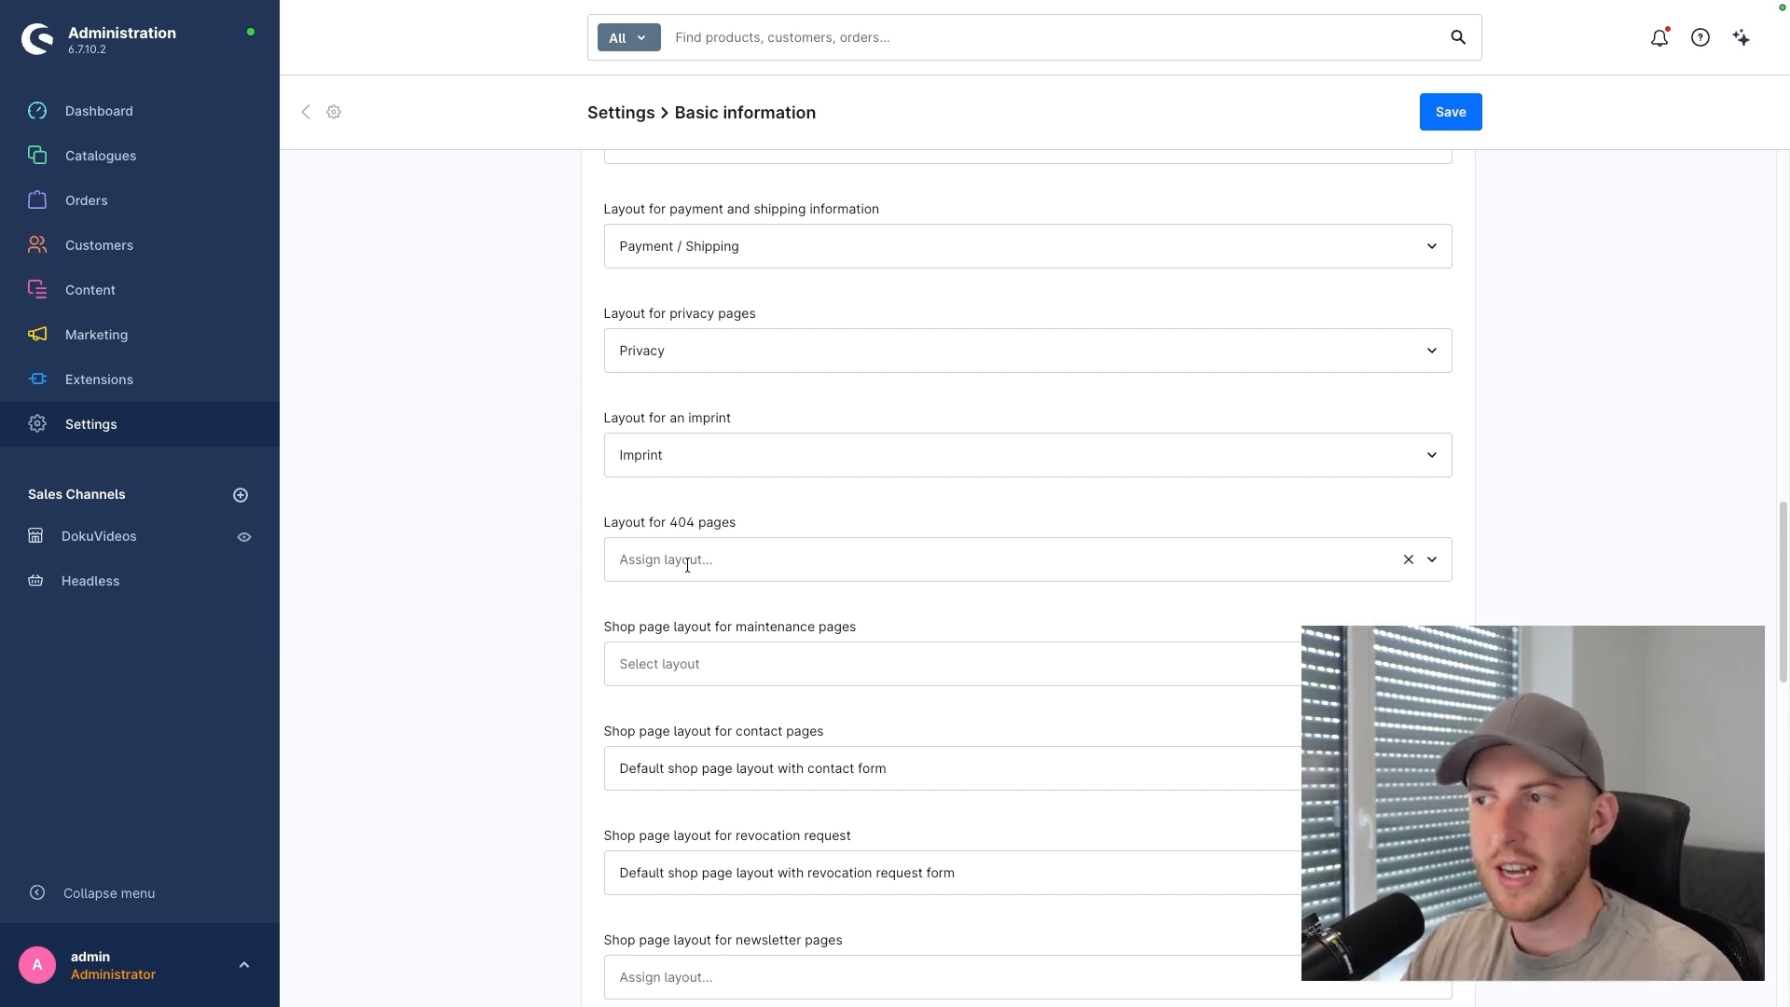
{"action": "scroll", "coordinate": [687, 565], "scroll_direction": "up", "scroll_amount": 4}
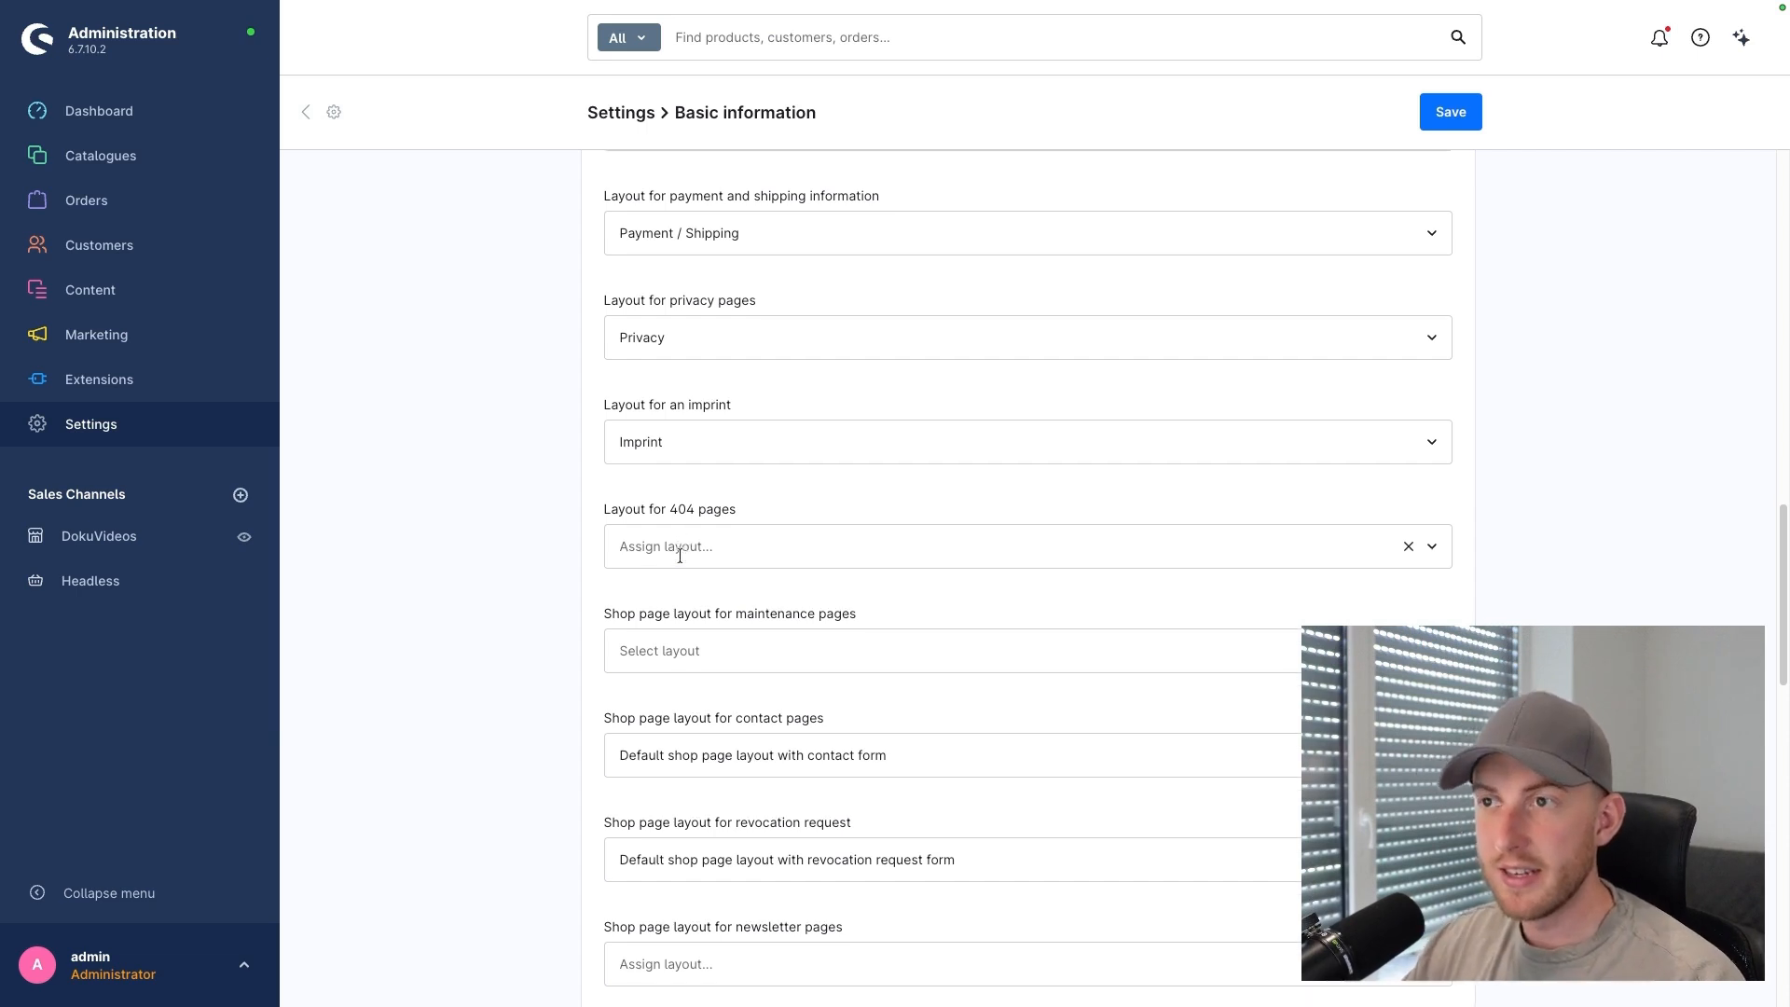
{"action": "scroll", "coordinate": [677, 531], "scroll_direction": "down", "scroll_amount": 1}
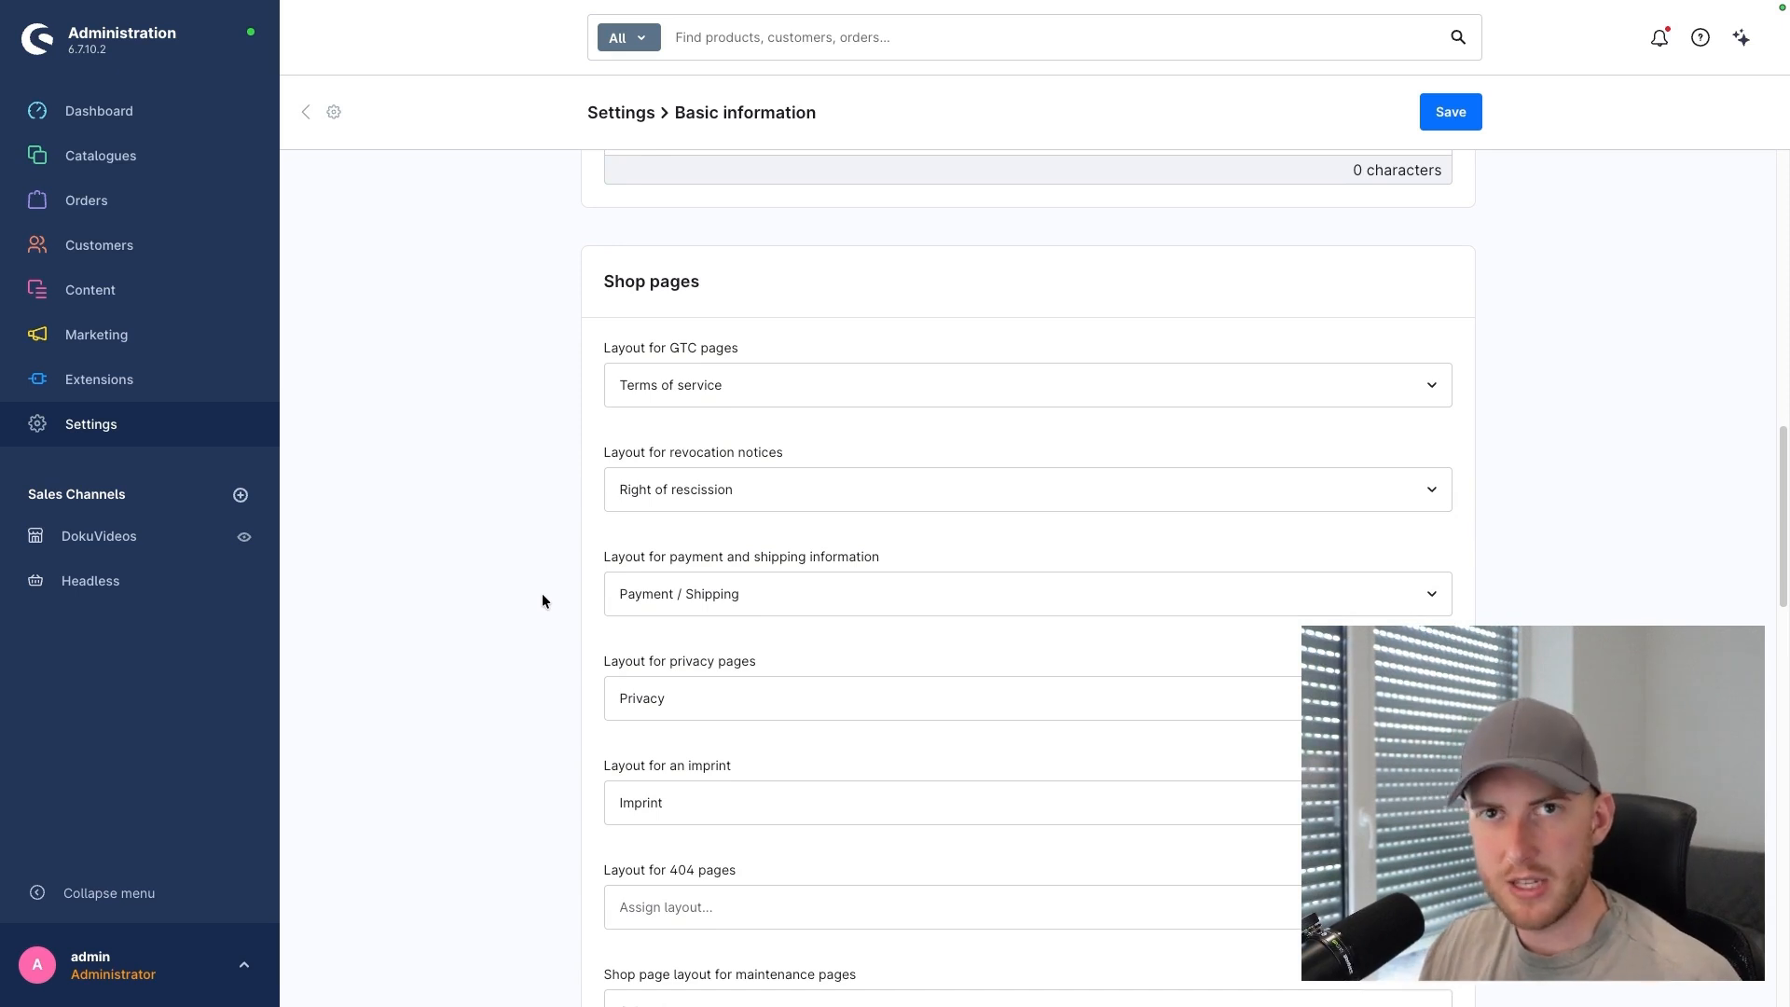
{"action": "left_click", "coordinate": [758, 595]}
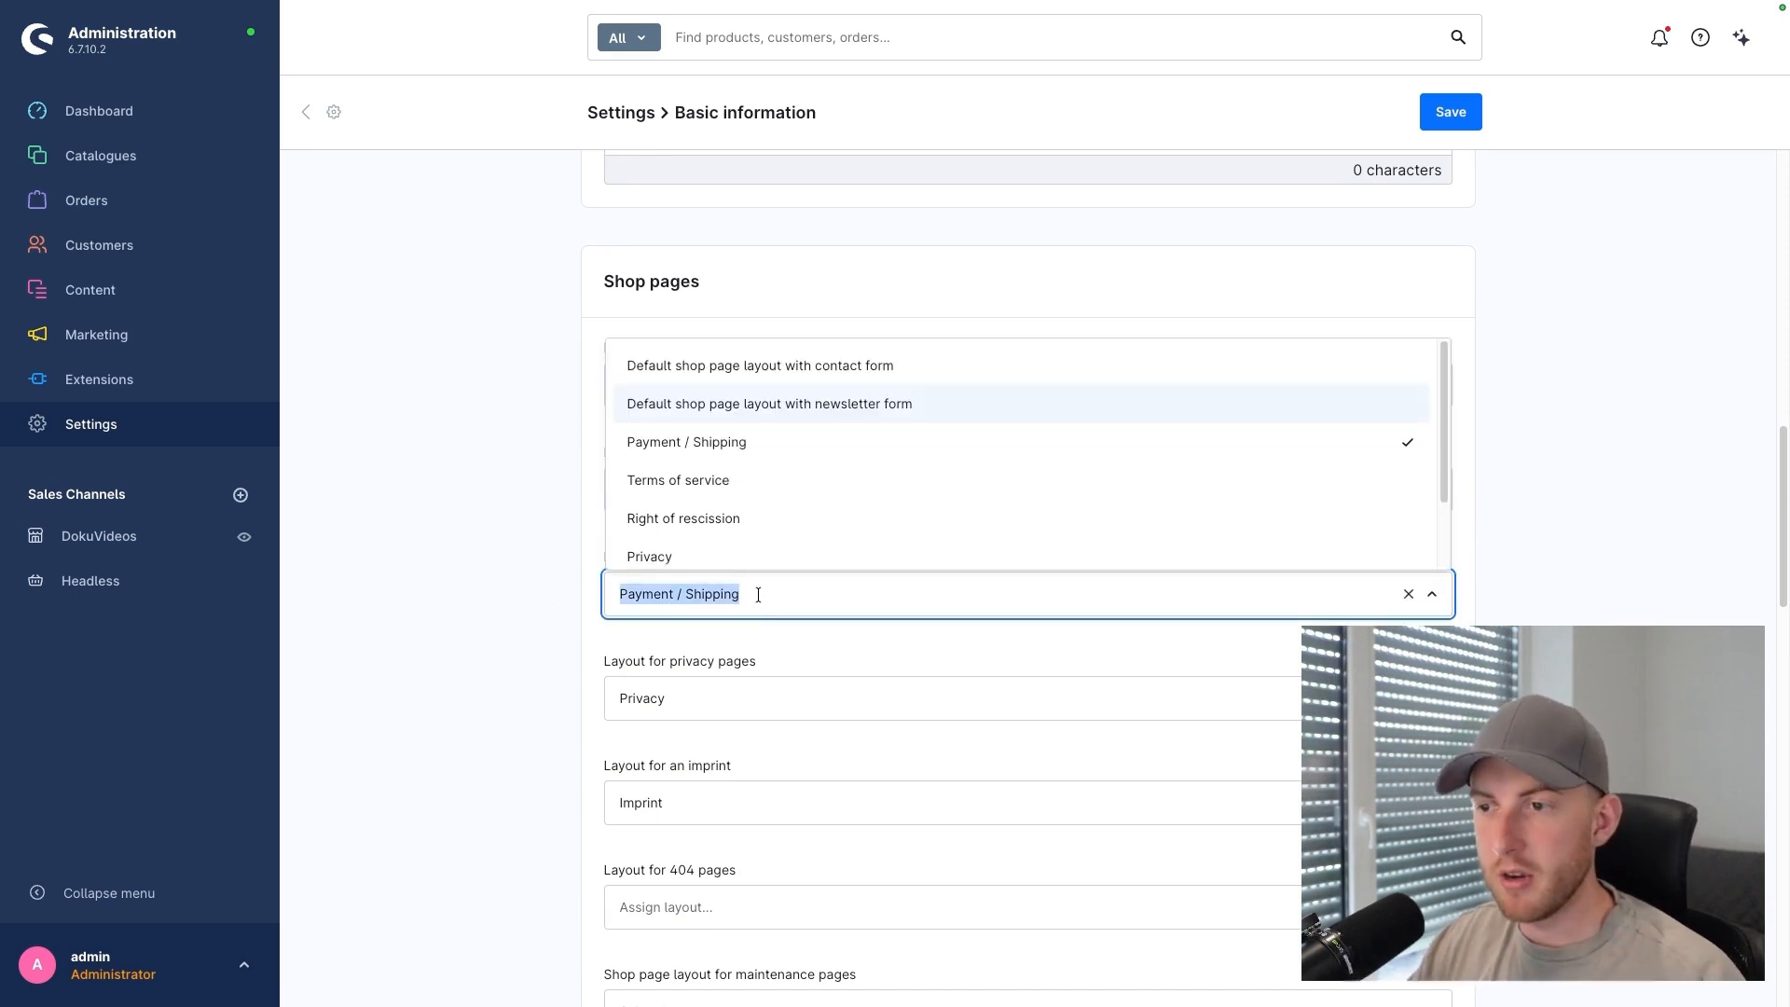
{"action": "scroll", "coordinate": [771, 472], "scroll_direction": "down", "scroll_amount": 2}
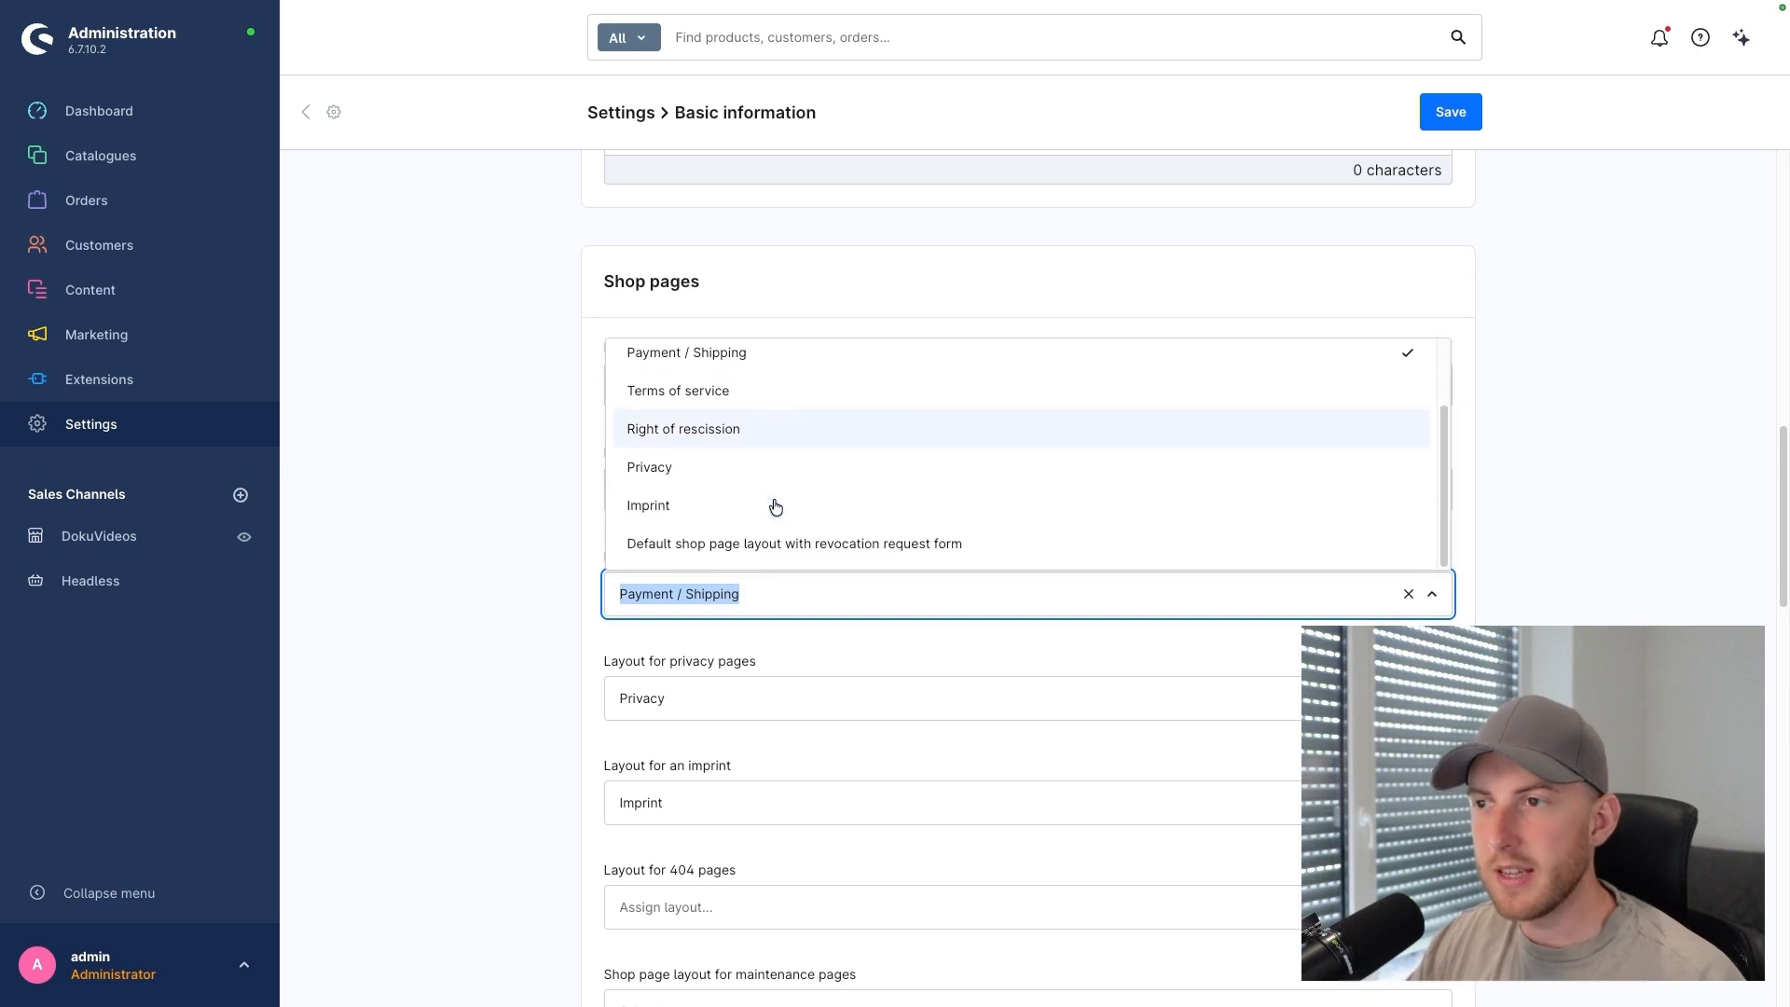
{"action": "left_click", "coordinate": [529, 541]}
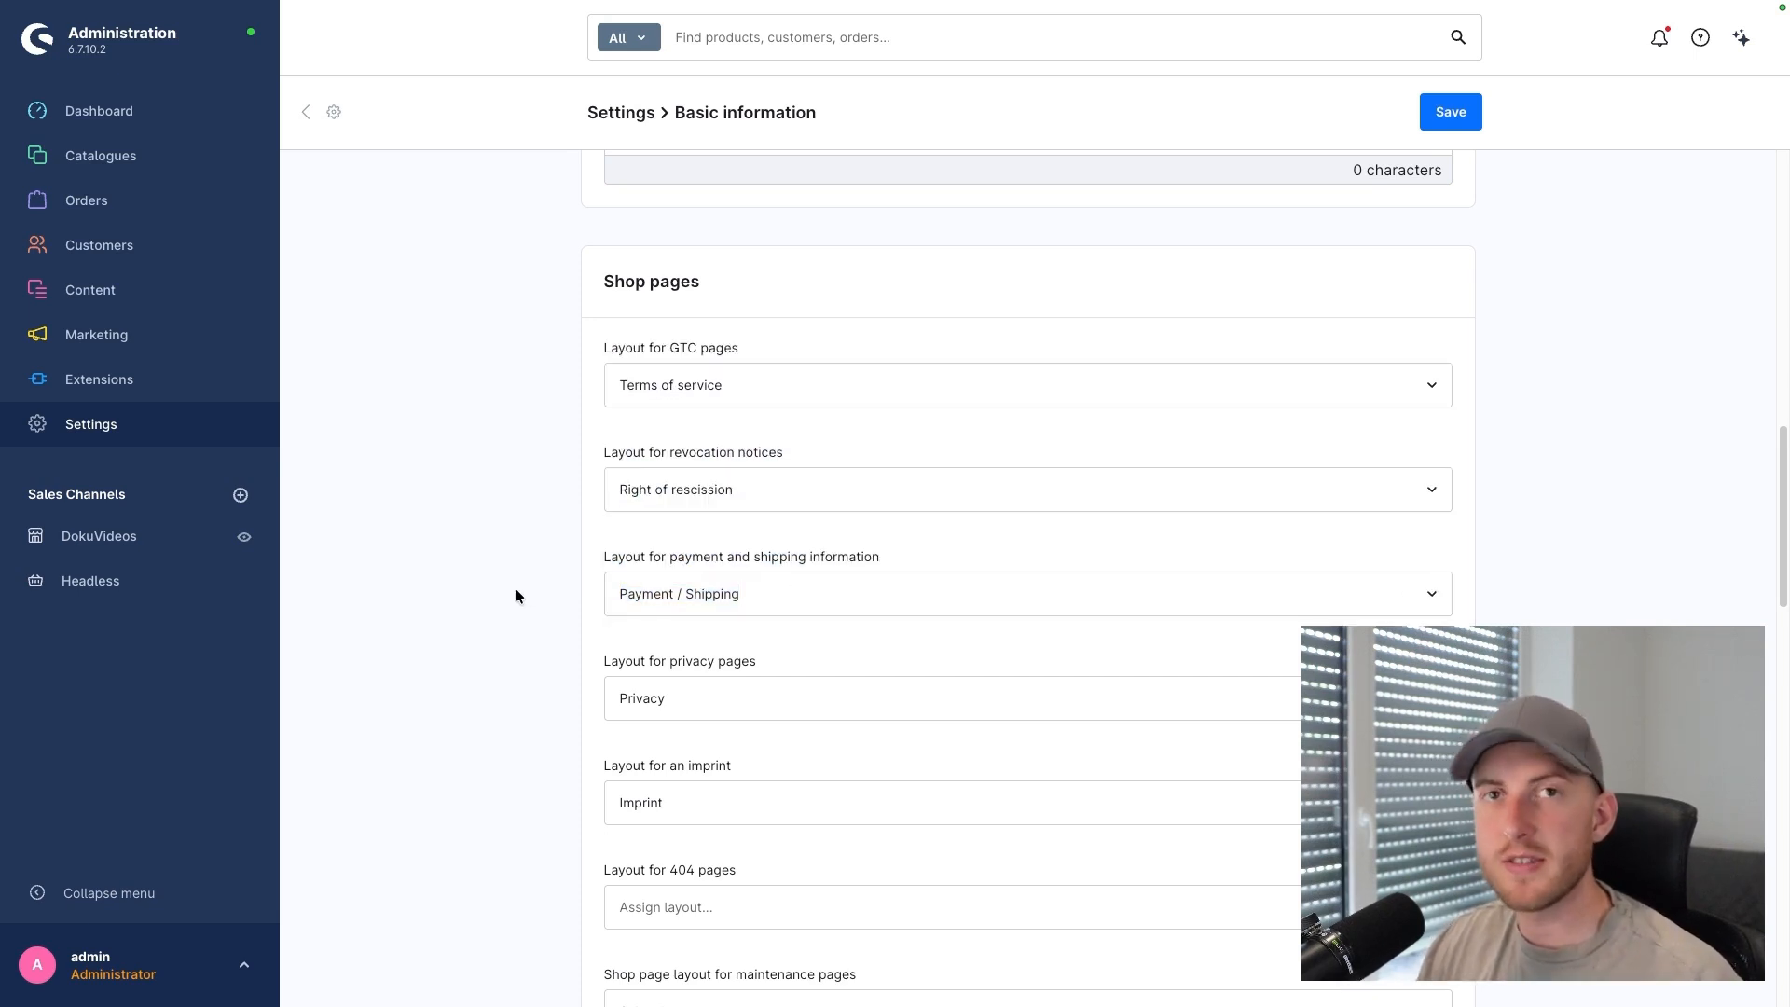
{"action": "scroll", "coordinate": [516, 591], "scroll_direction": "down", "scroll_amount": 8}
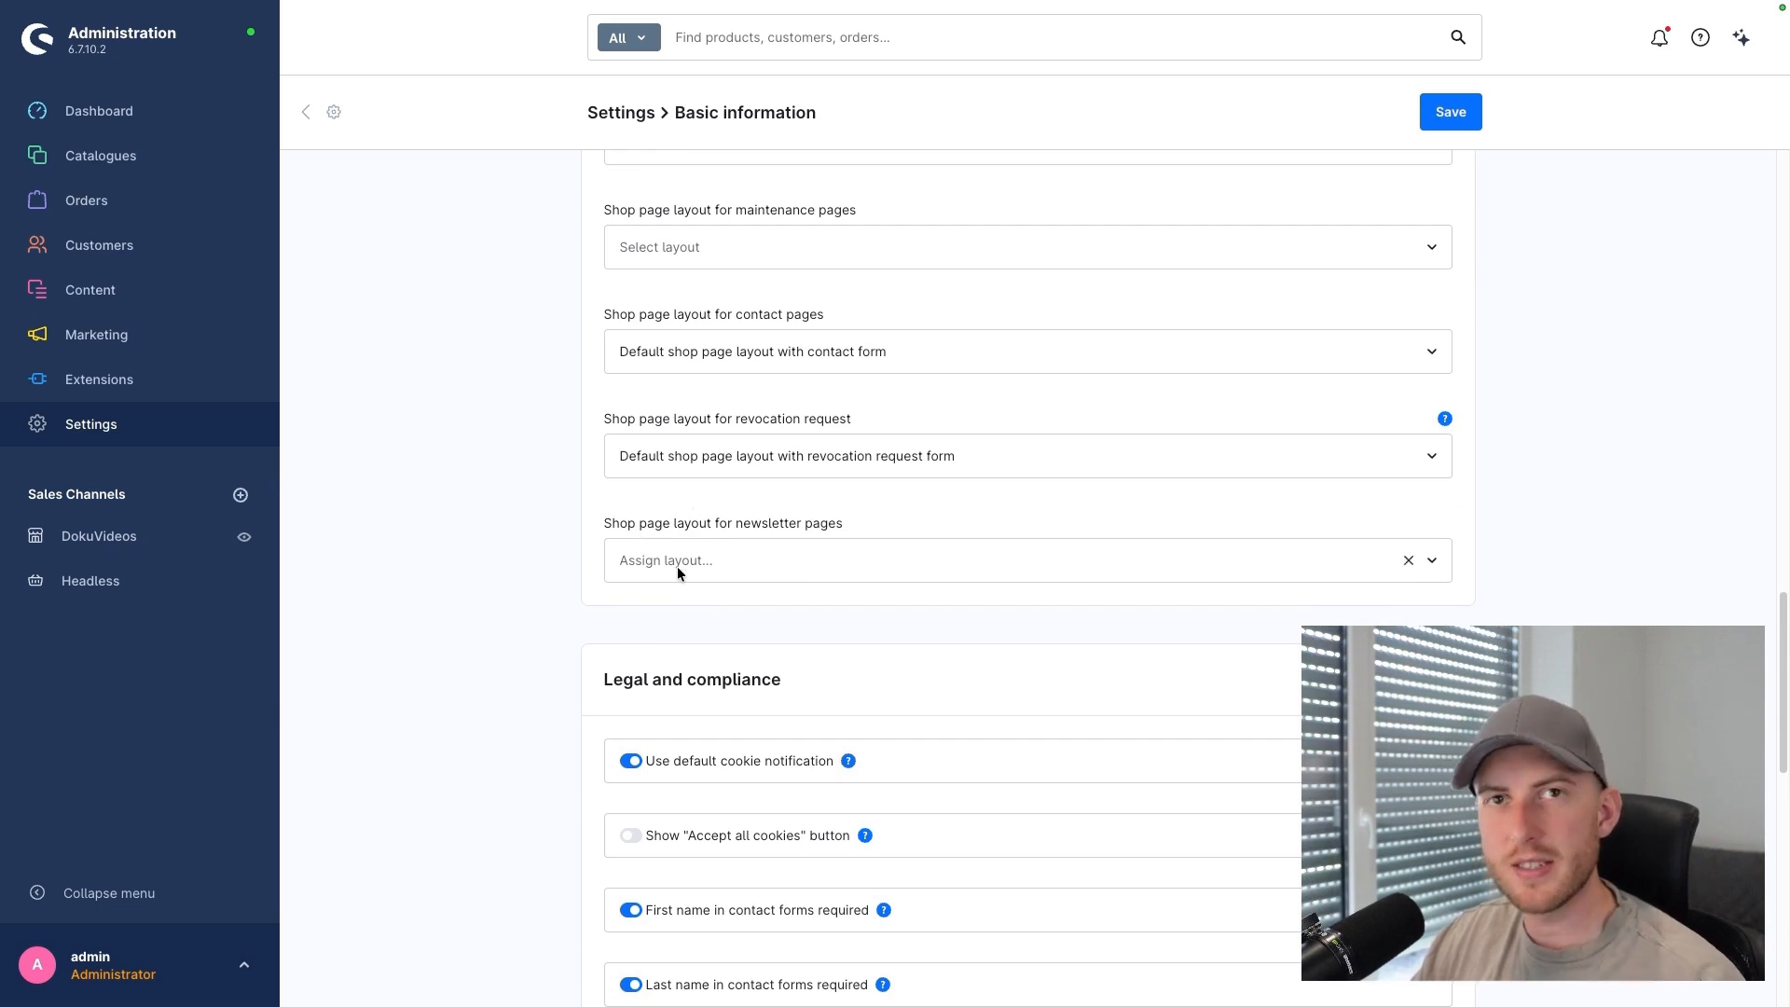
{"action": "scroll", "coordinate": [673, 566], "scroll_direction": "down", "scroll_amount": 3}
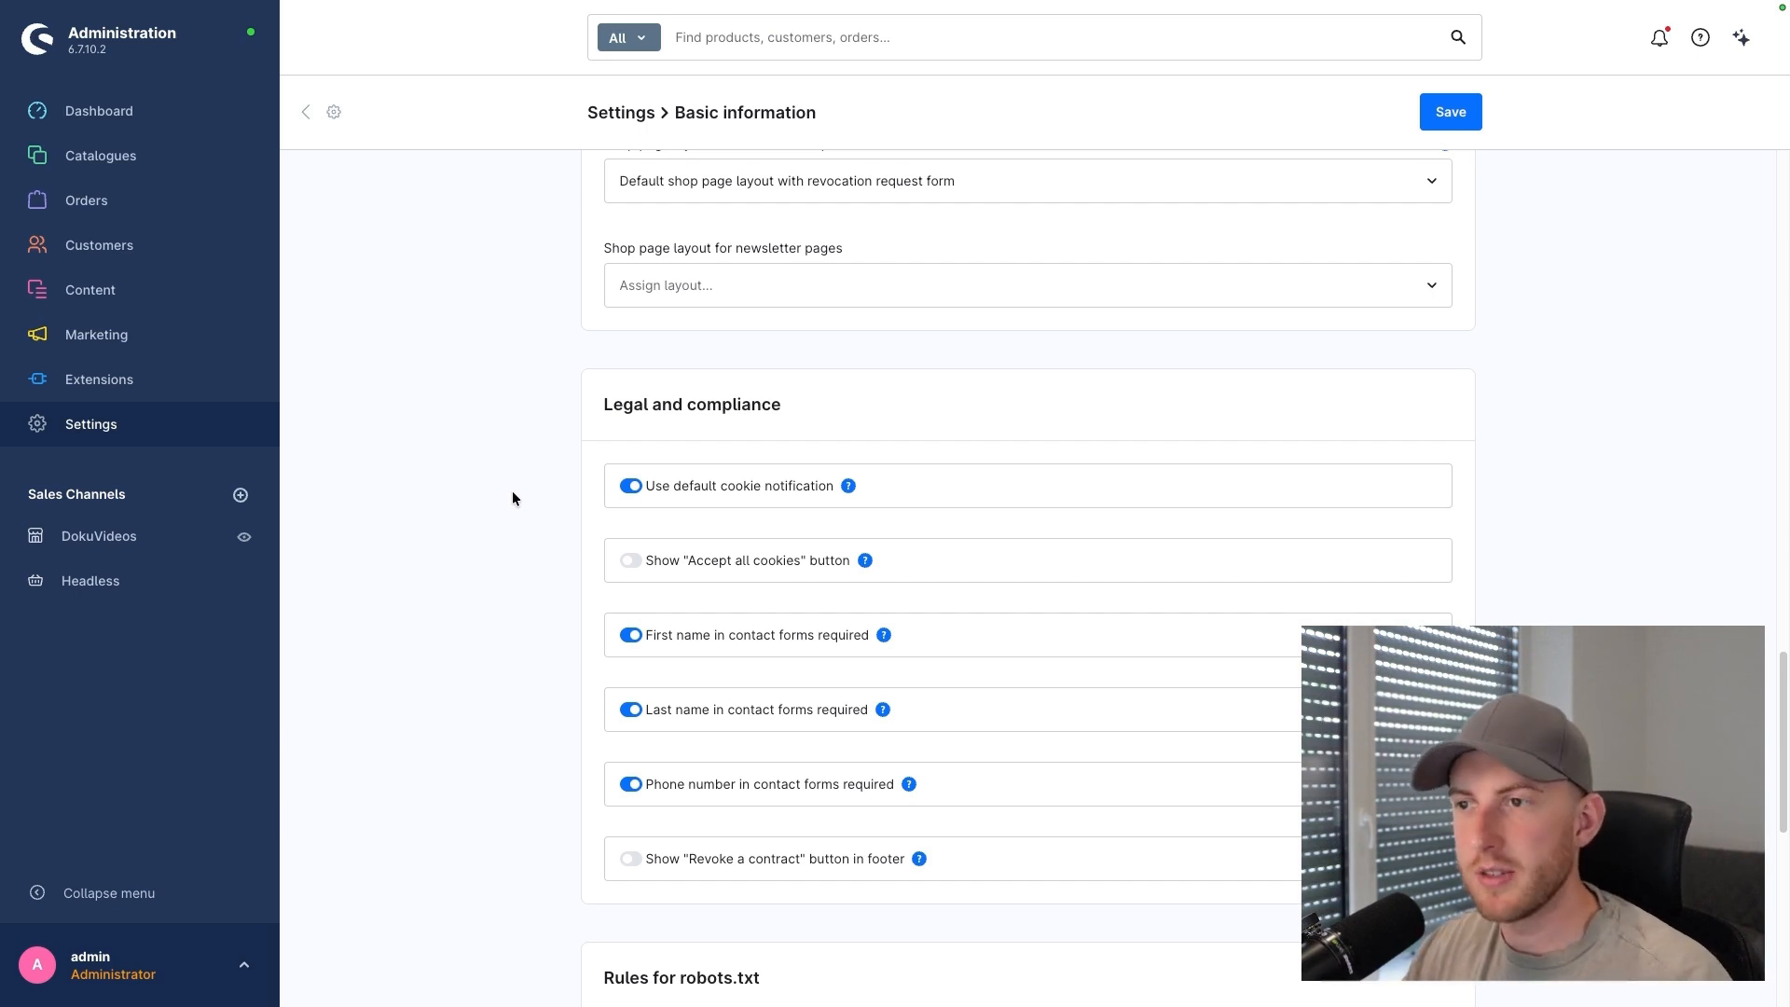
{"action": "scroll", "coordinate": [513, 499], "scroll_direction": "down", "scroll_amount": 3}
{"action": "scroll", "coordinate": [528, 513], "scroll_direction": "down", "scroll_amount": 2}
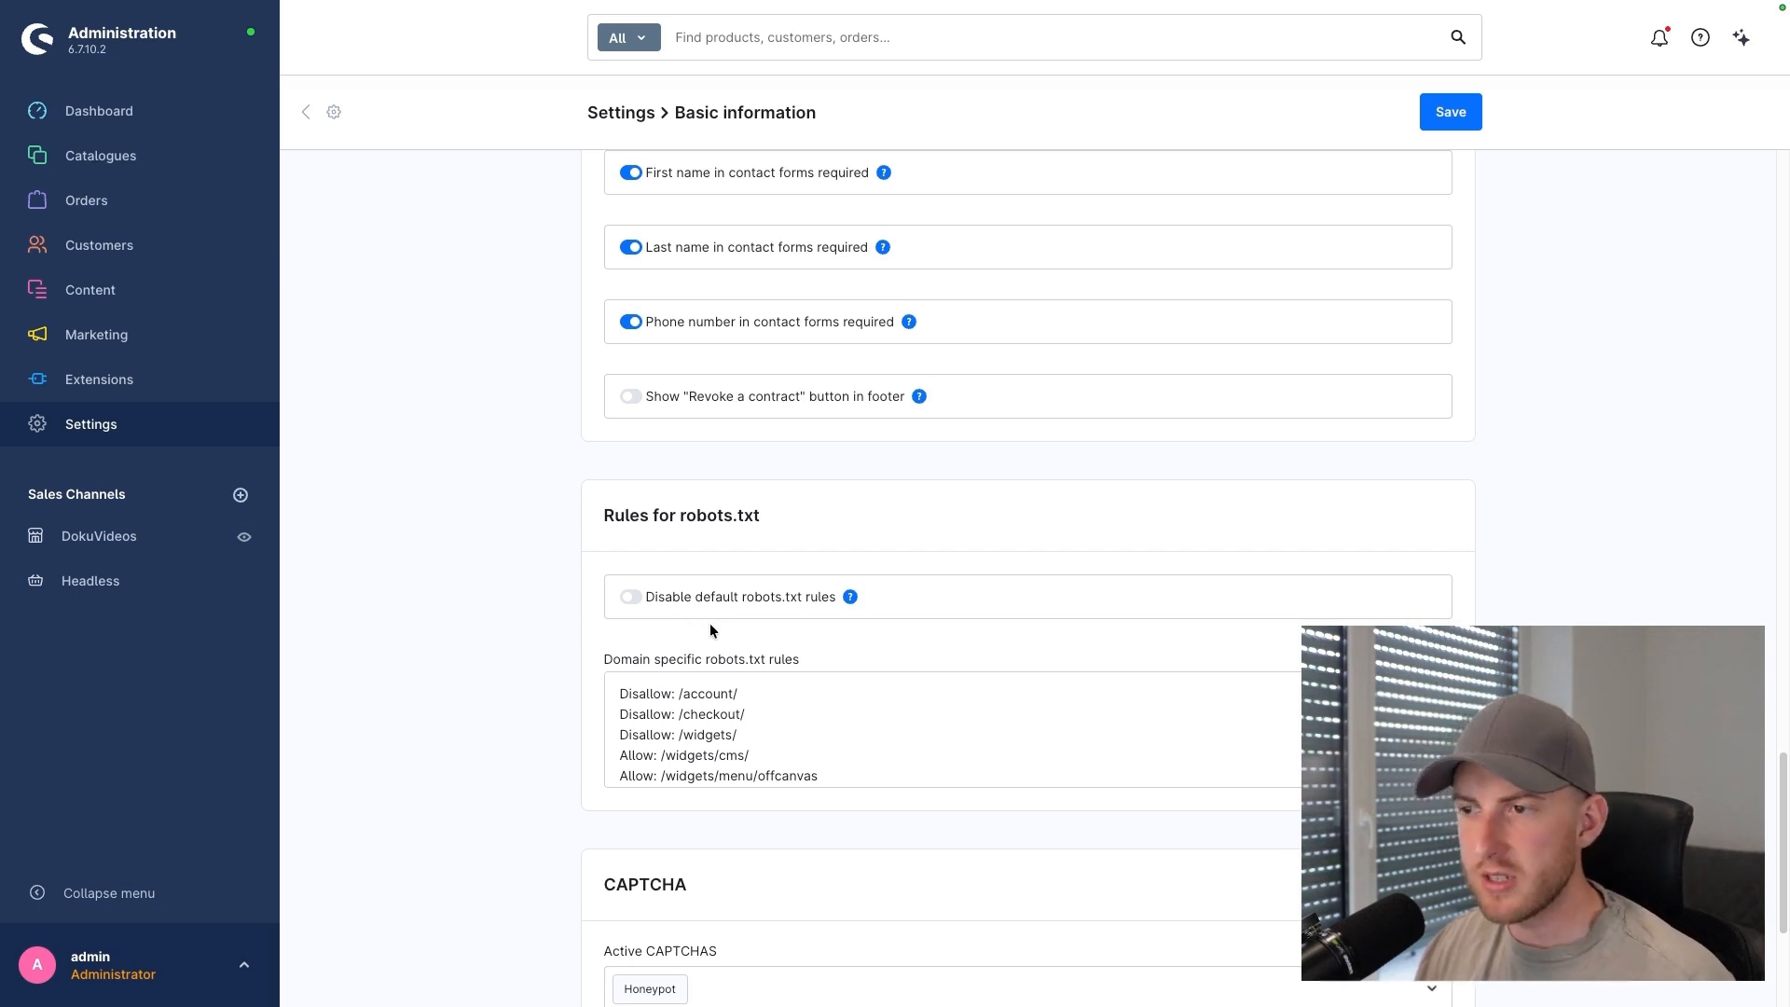
{"action": "mouse_move", "coordinate": [852, 601]}
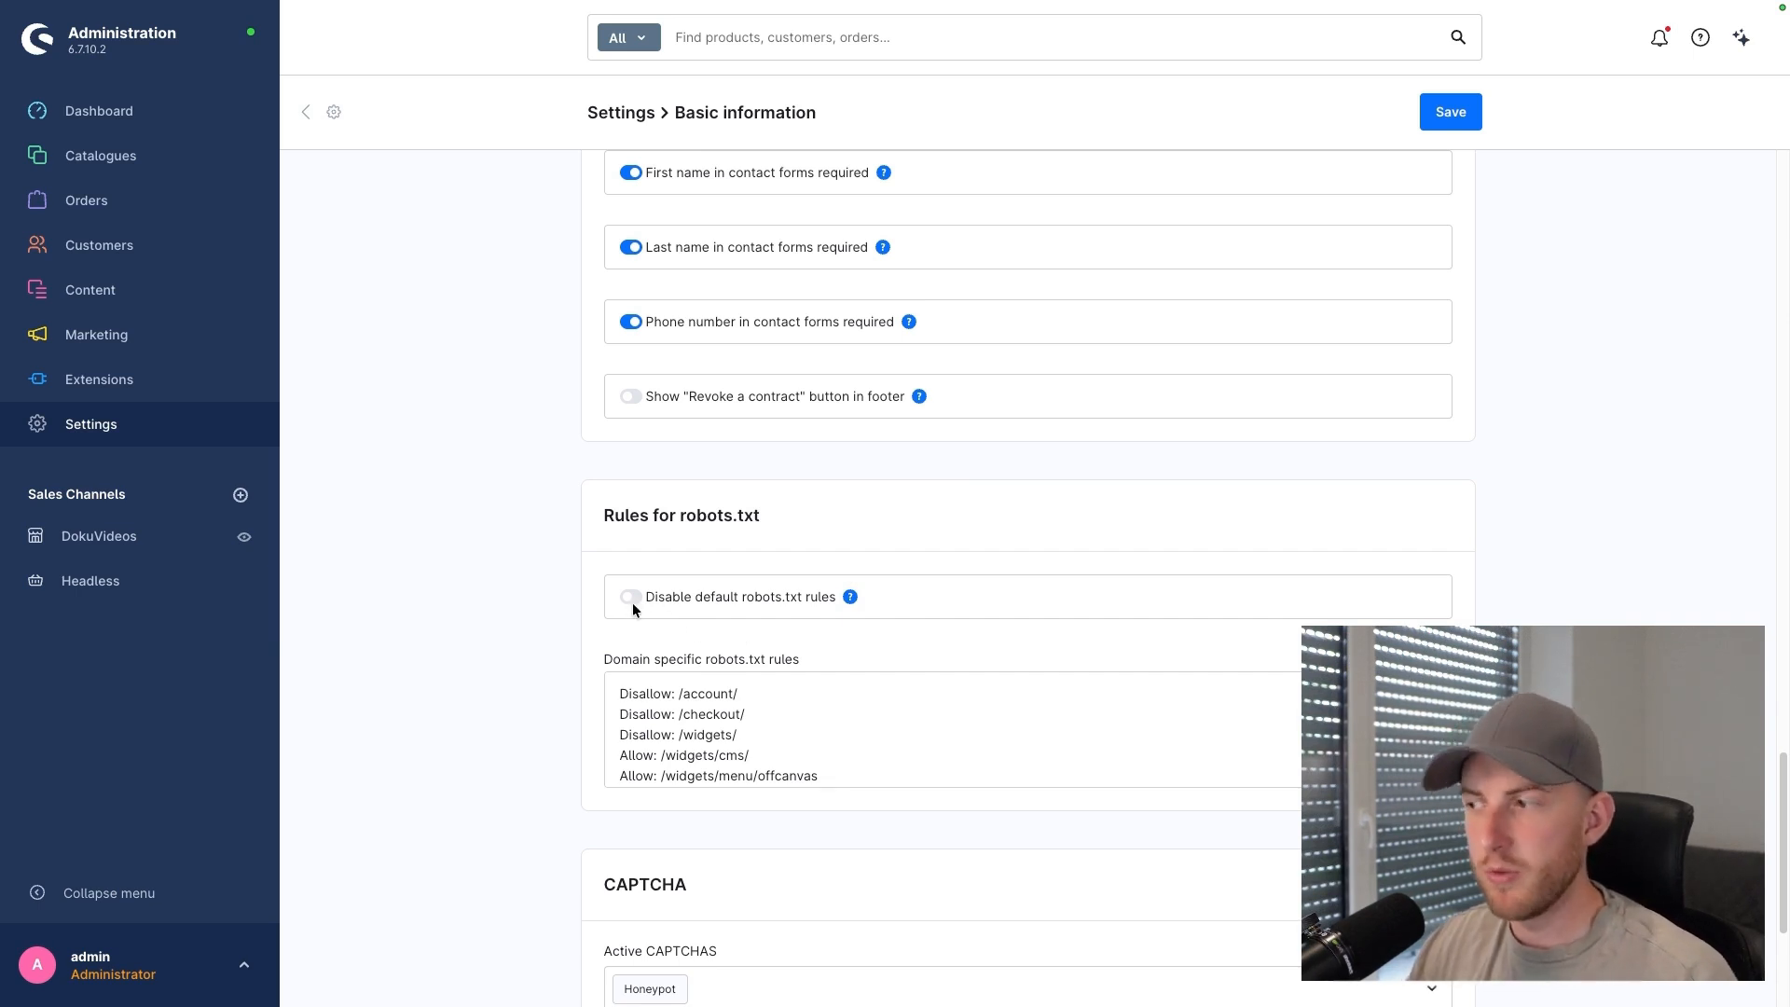
{"action": "scroll", "coordinate": [608, 656], "scroll_direction": "down", "scroll_amount": 2}
{"action": "scroll", "coordinate": [608, 657], "scroll_direction": "down", "scroll_amount": 3}
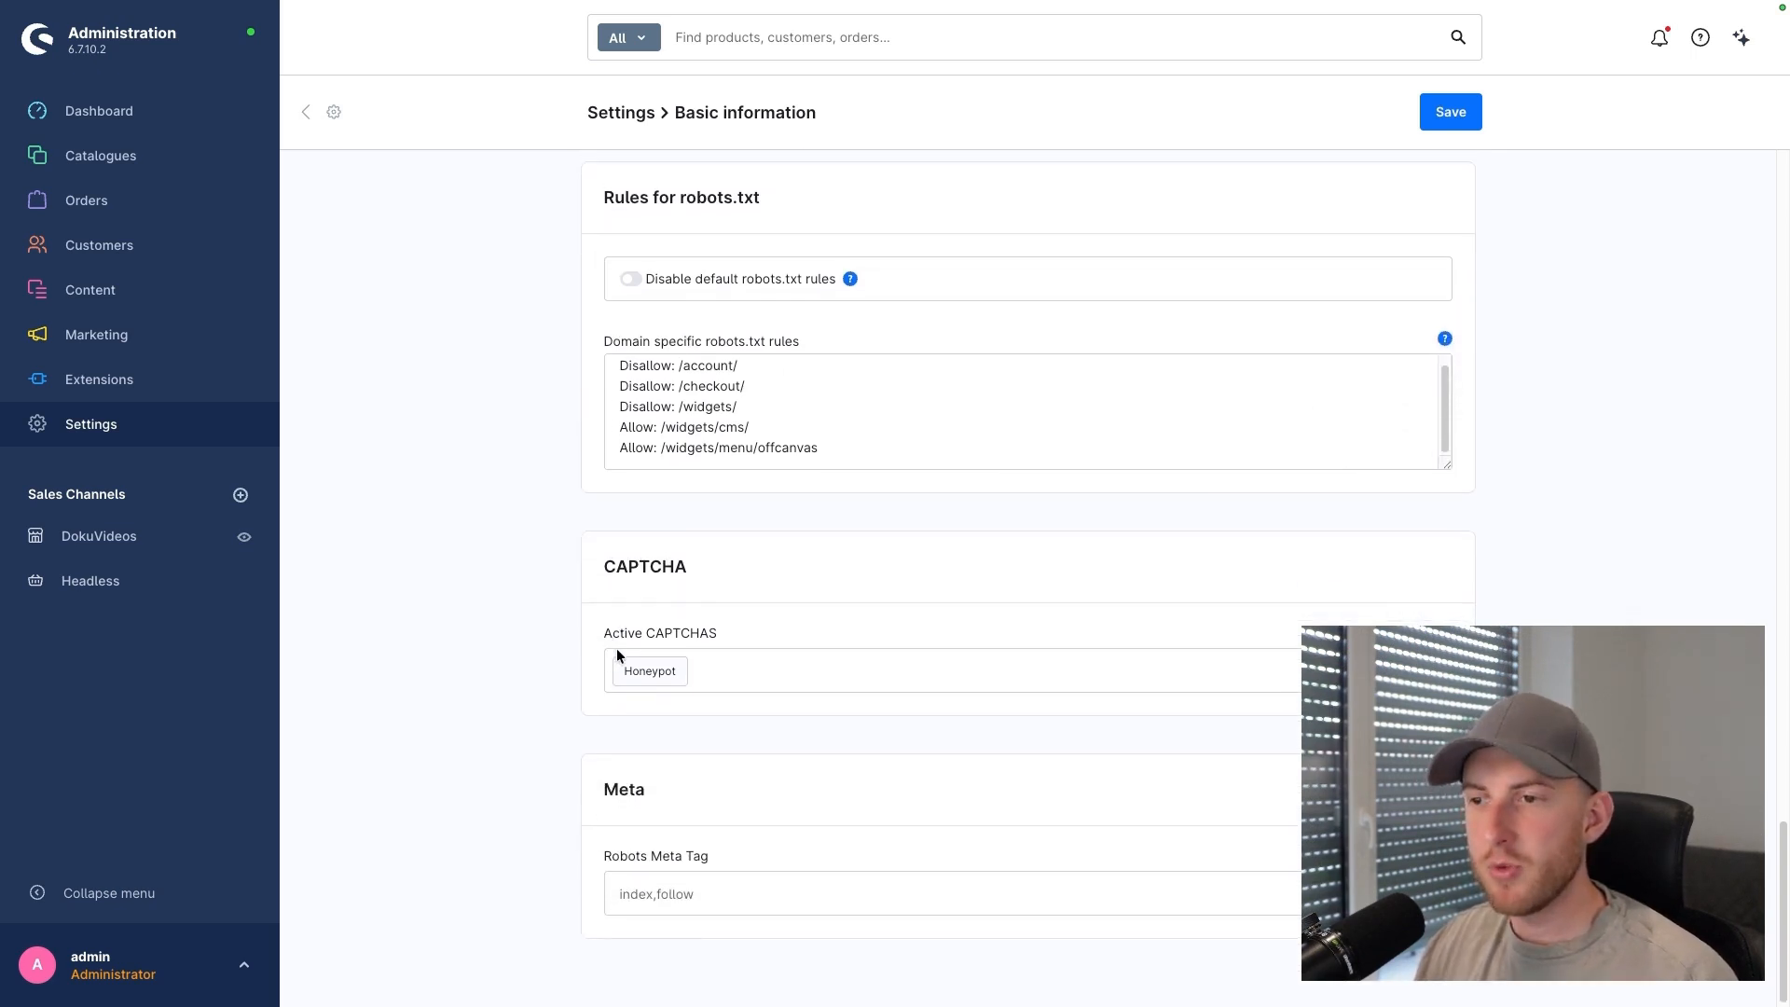
{"action": "left_click", "coordinate": [690, 659]}
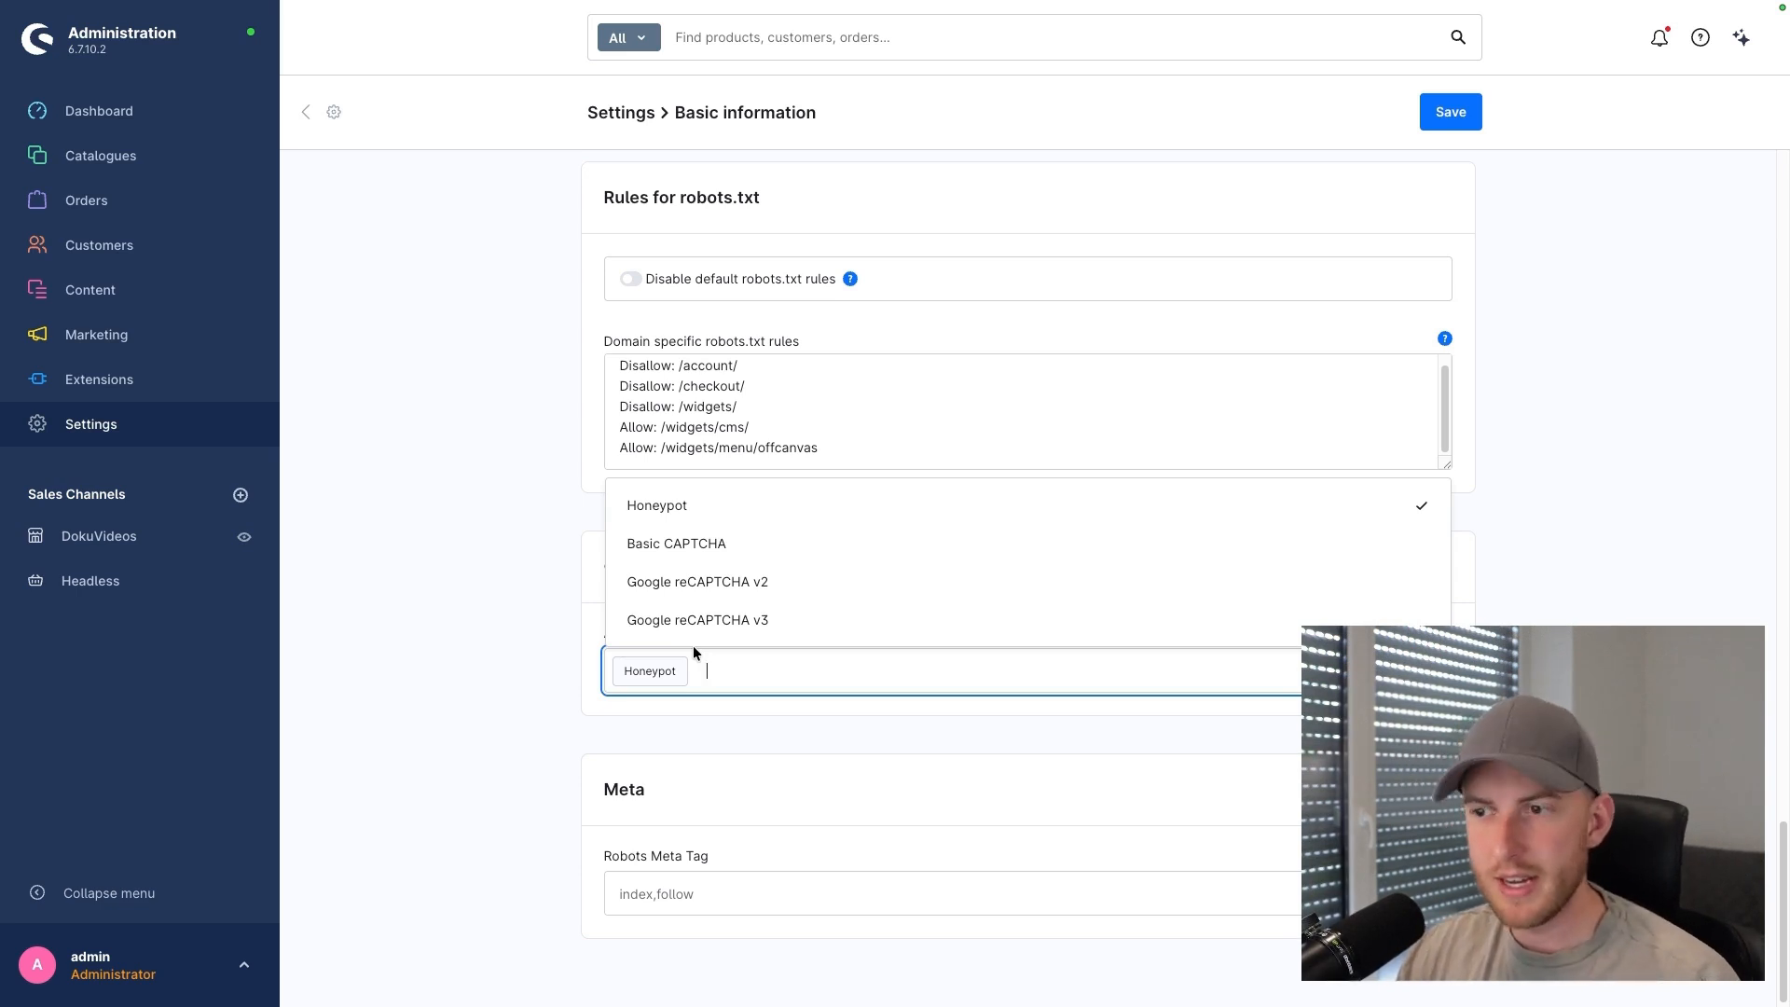
{"action": "left_click", "coordinate": [586, 613]}
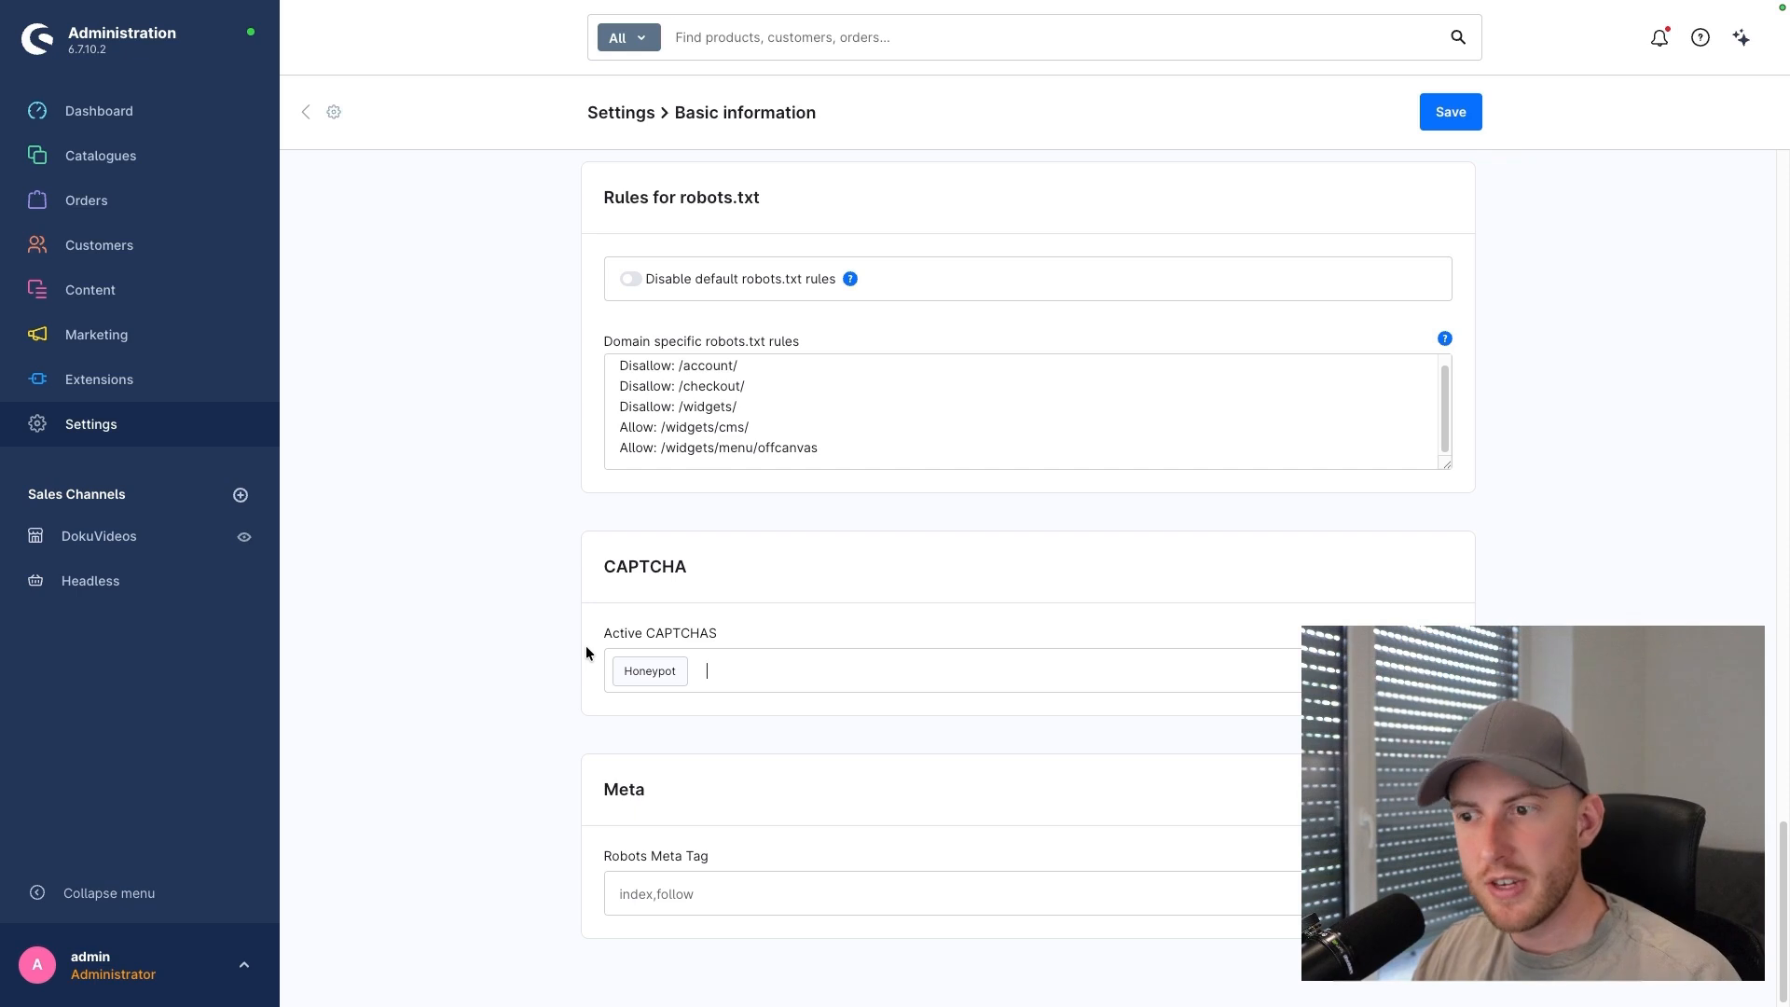
{"action": "left_click", "coordinate": [746, 672]}
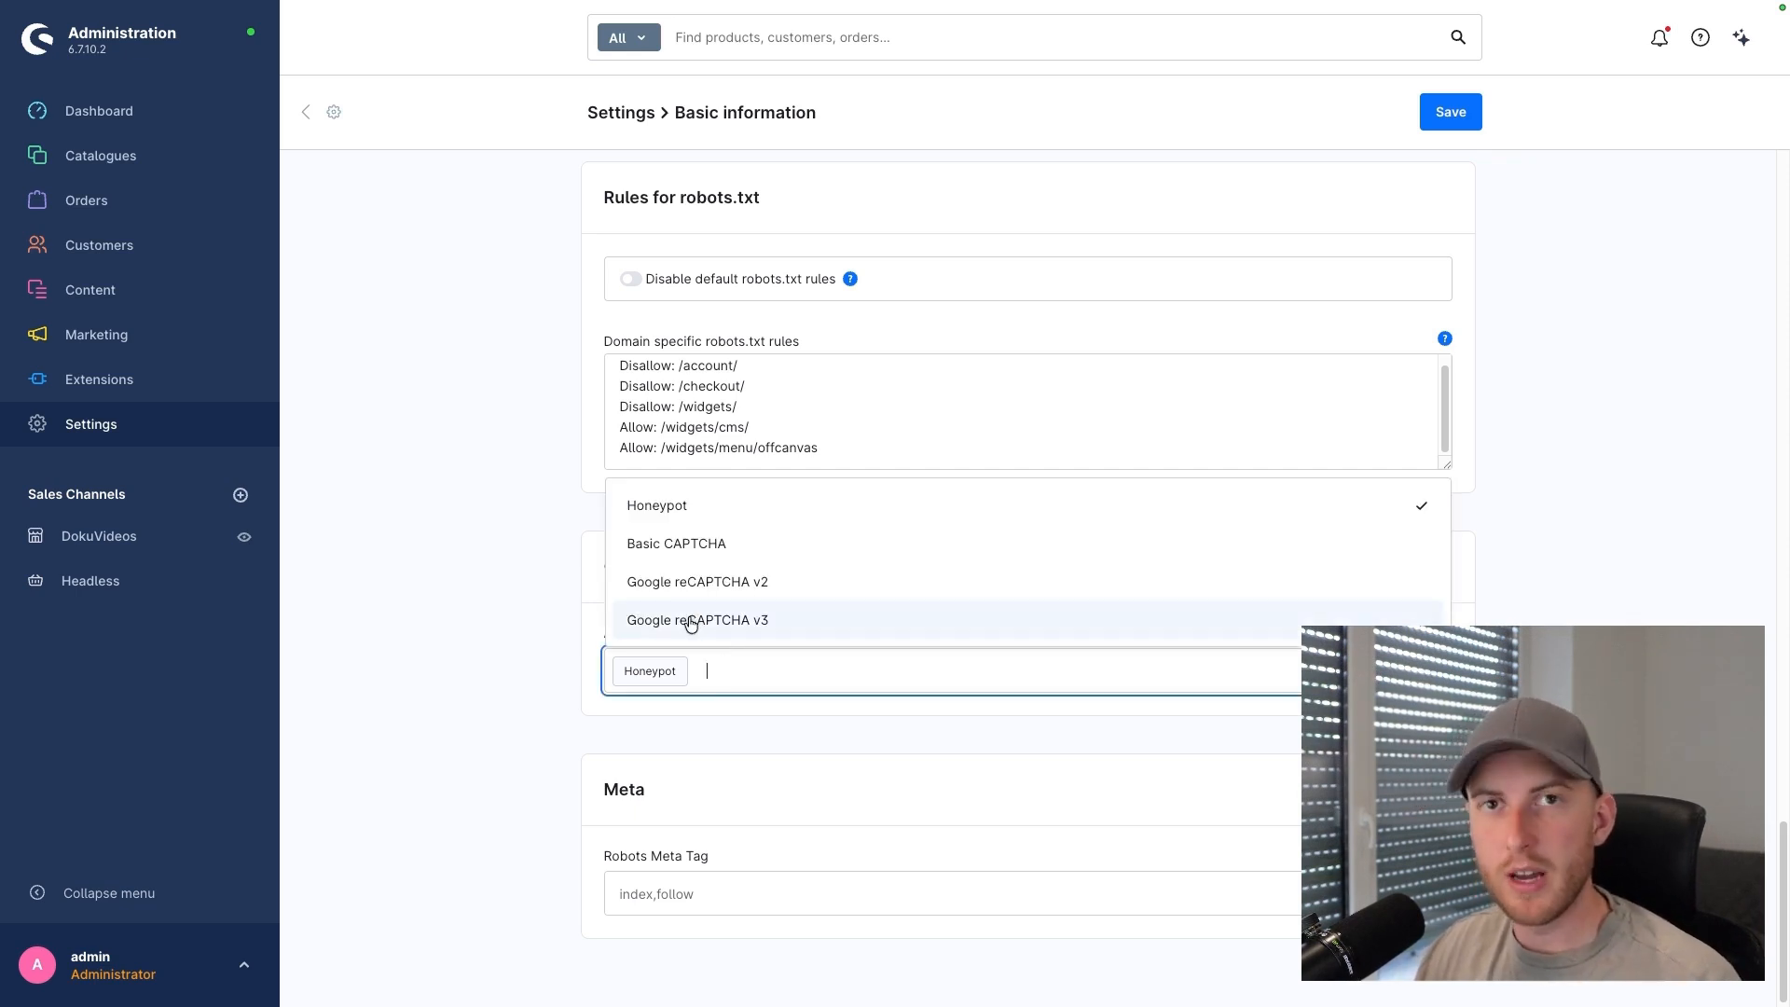
{"action": "left_click", "coordinate": [563, 573]}
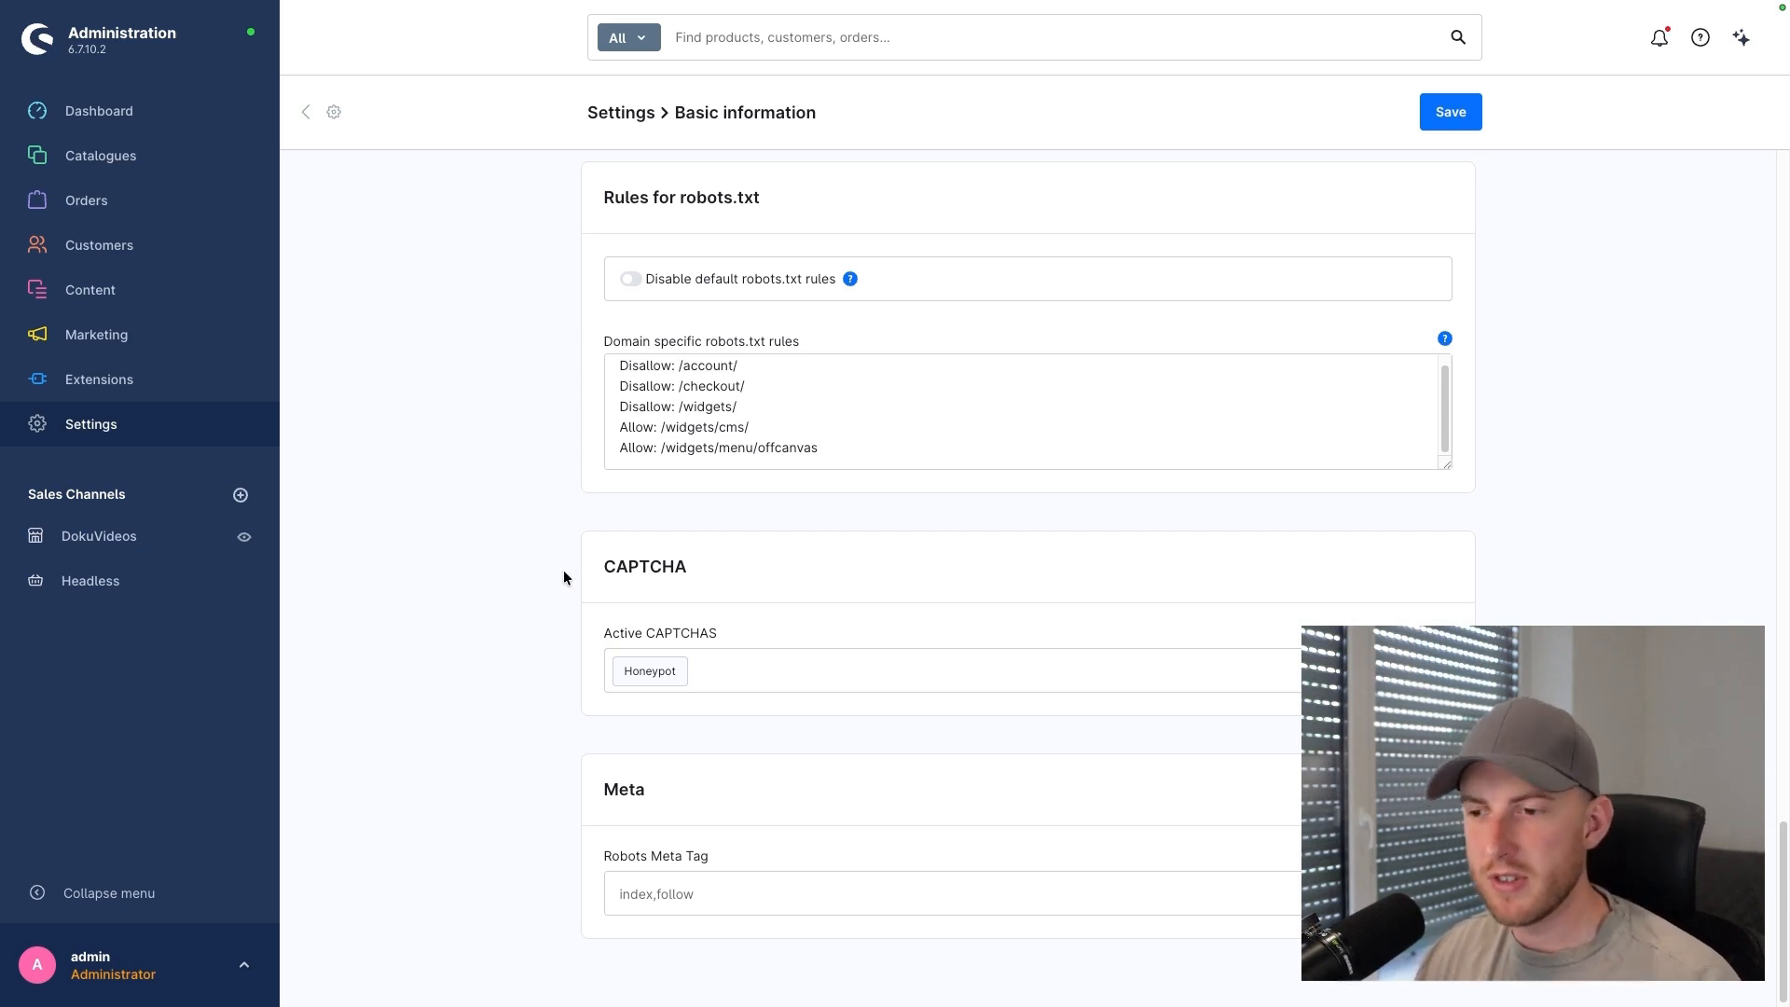
{"action": "scroll", "coordinate": [559, 569], "scroll_direction": "down", "scroll_amount": 1}
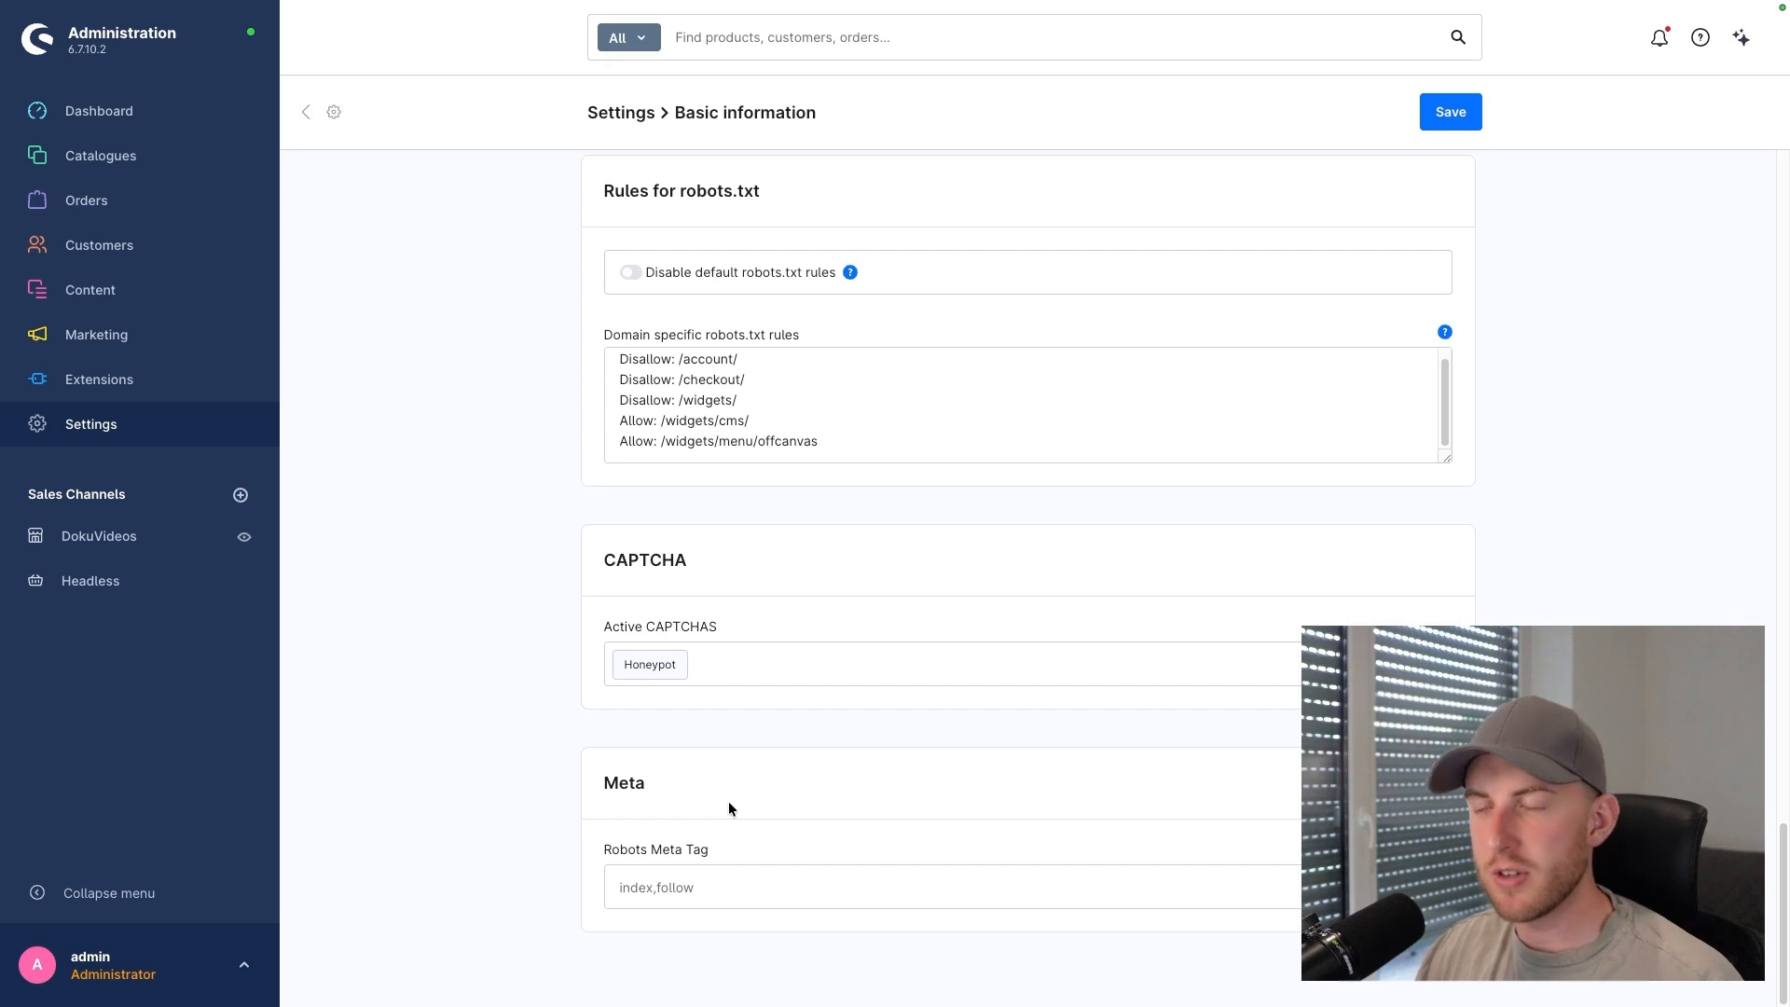
Step: Return to the top of the Basic information page and save the settings
{"action": "scroll", "coordinate": [770, 831], "scroll_direction": "up", "scroll_amount": 10}
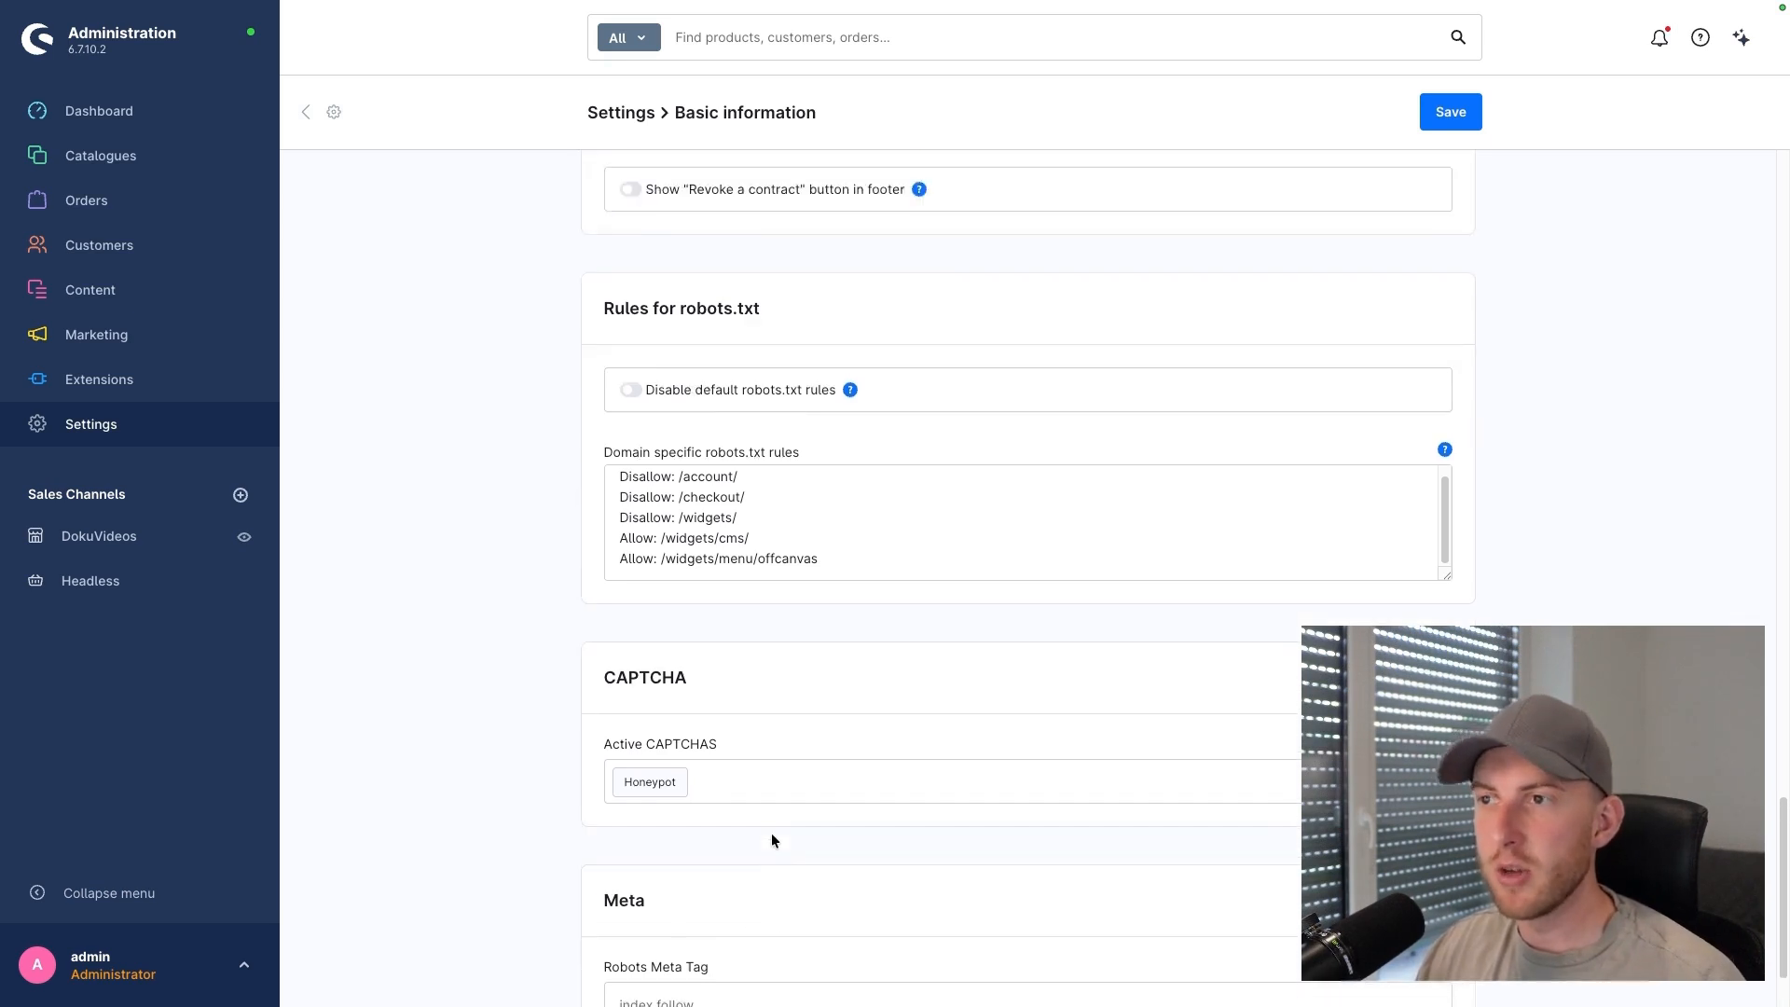
{"action": "scroll", "coordinate": [770, 838], "scroll_direction": "up", "scroll_amount": 10}
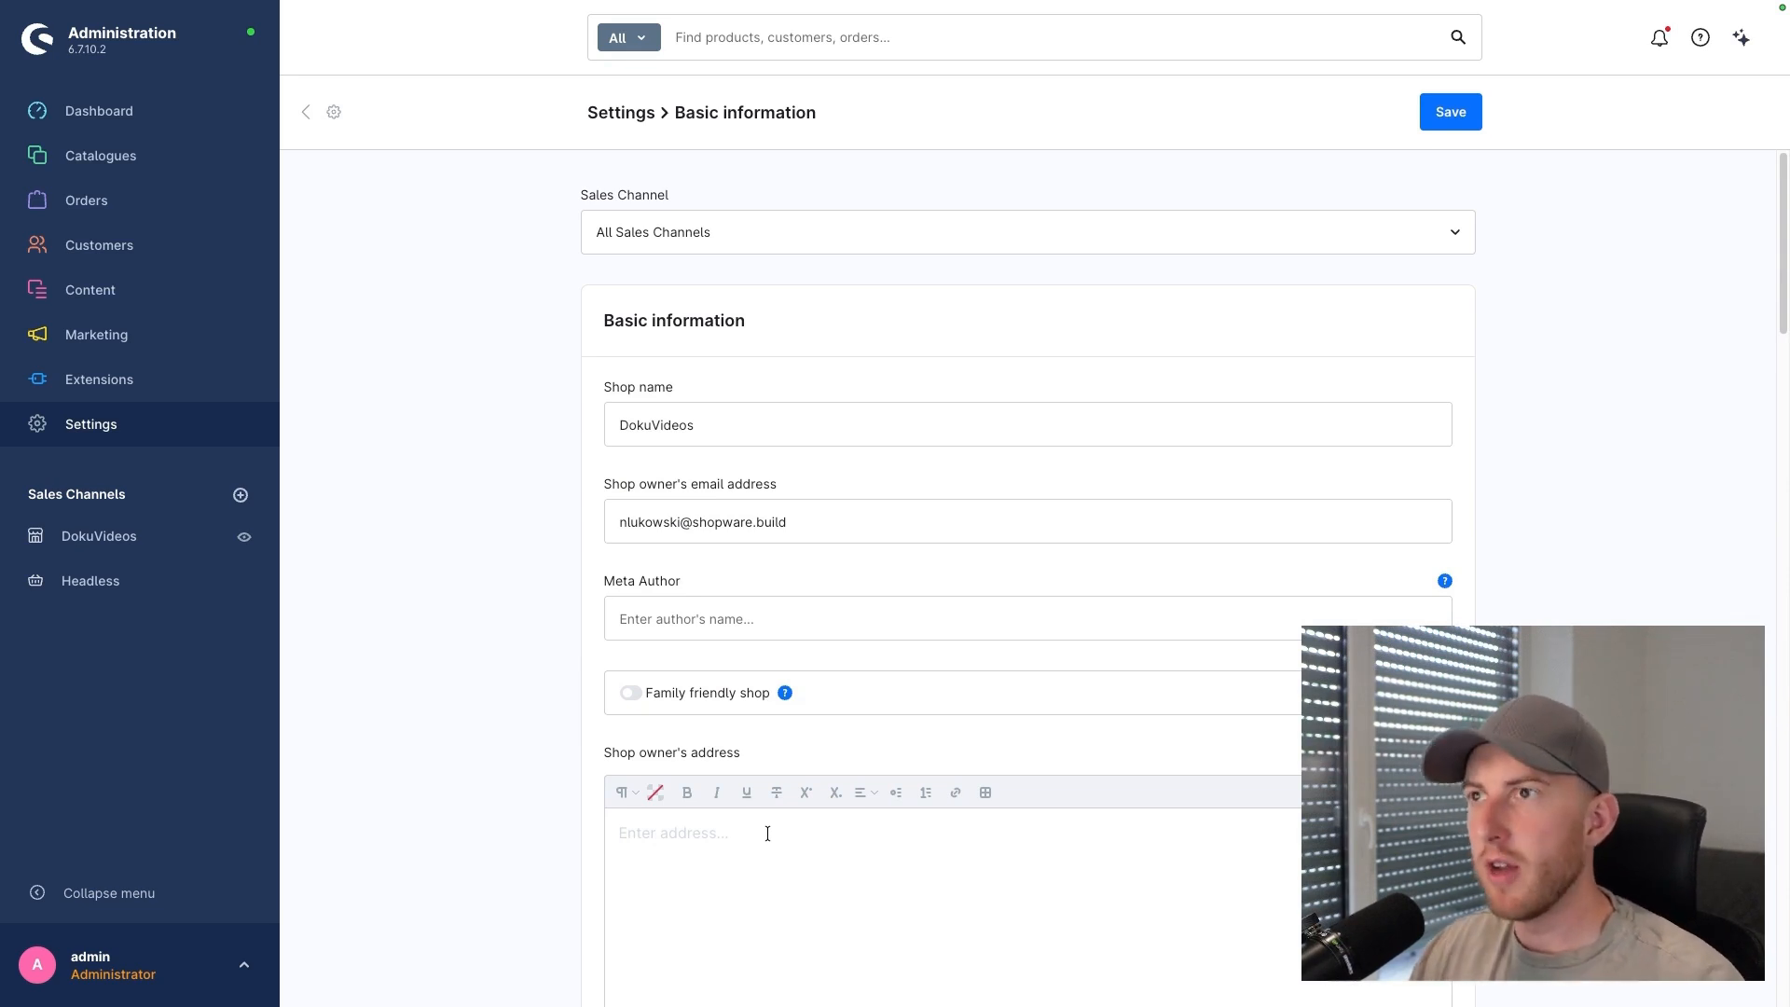
{"action": "left_click", "coordinate": [1448, 121]}
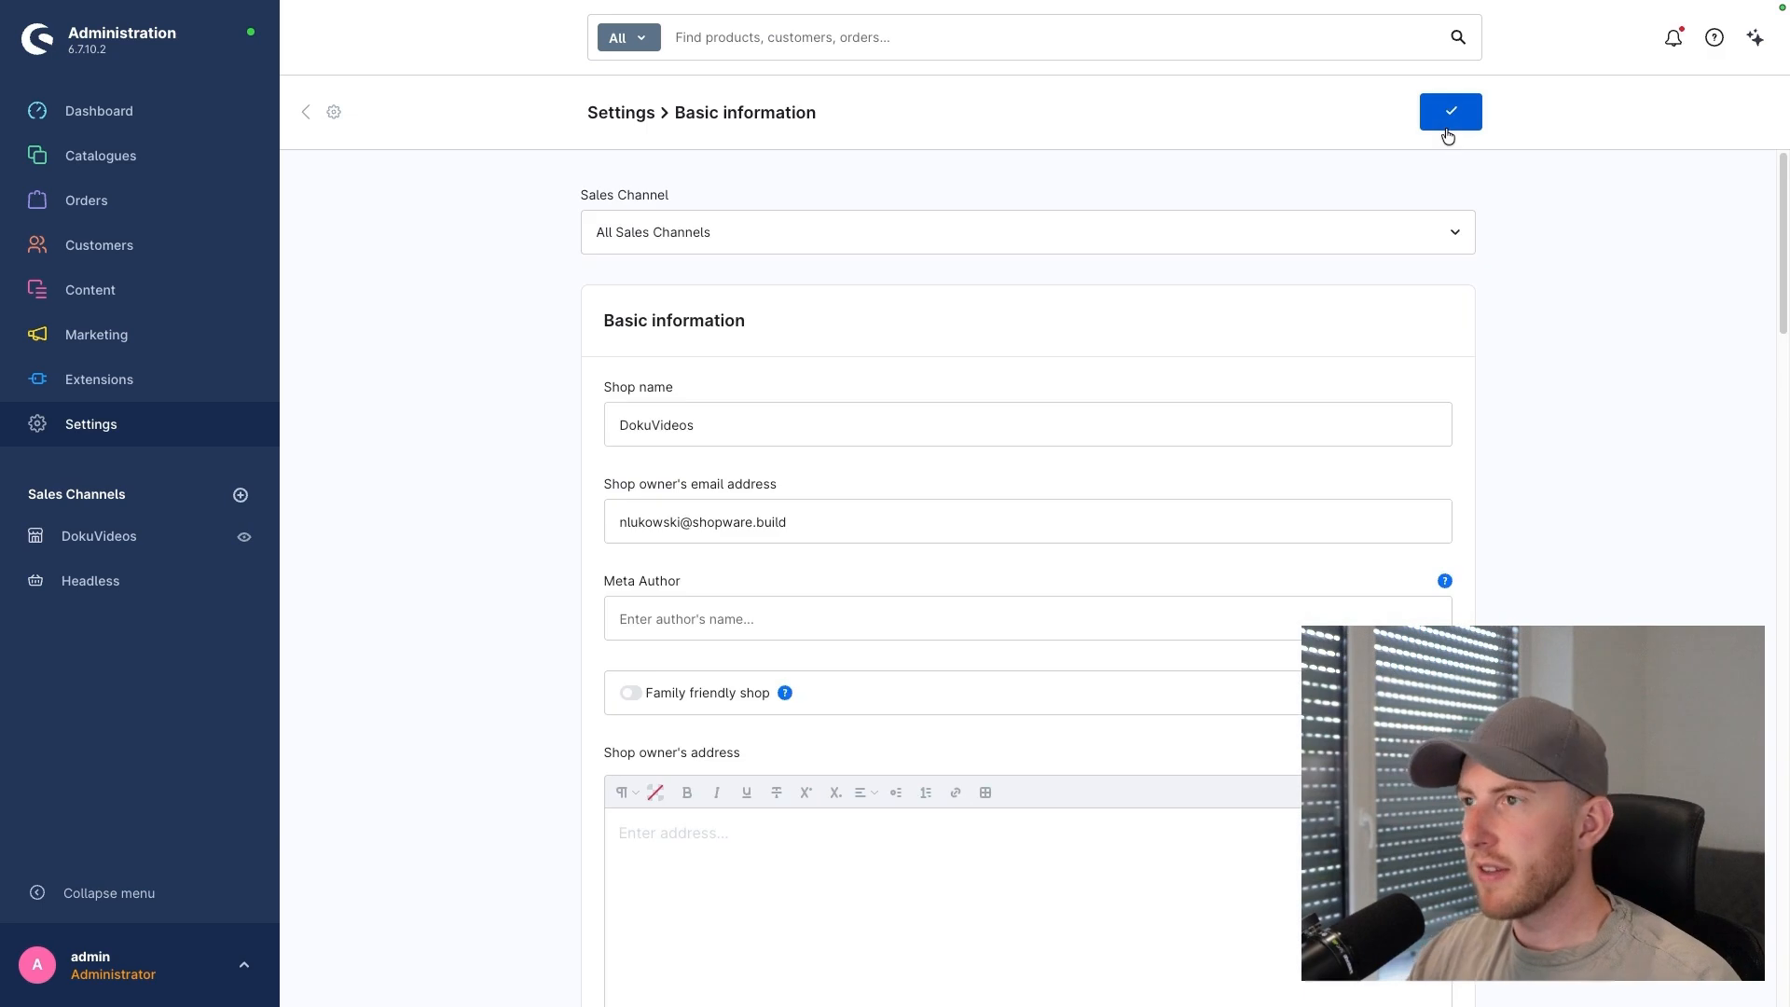